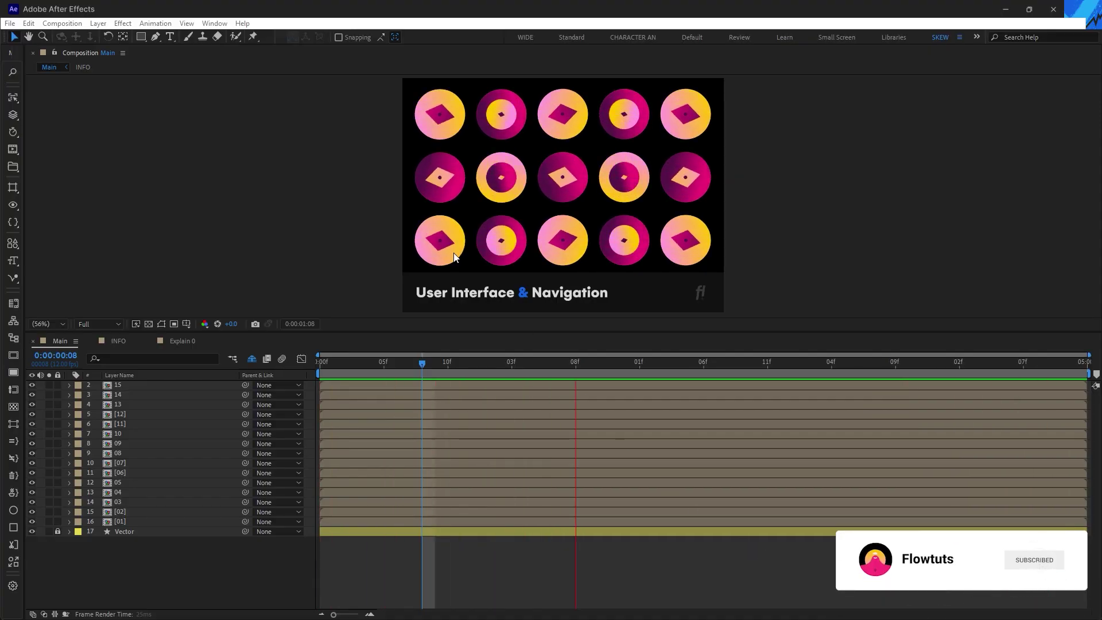
Open the Skew extension panel from Window > Extensions > Skew.
click(214, 23)
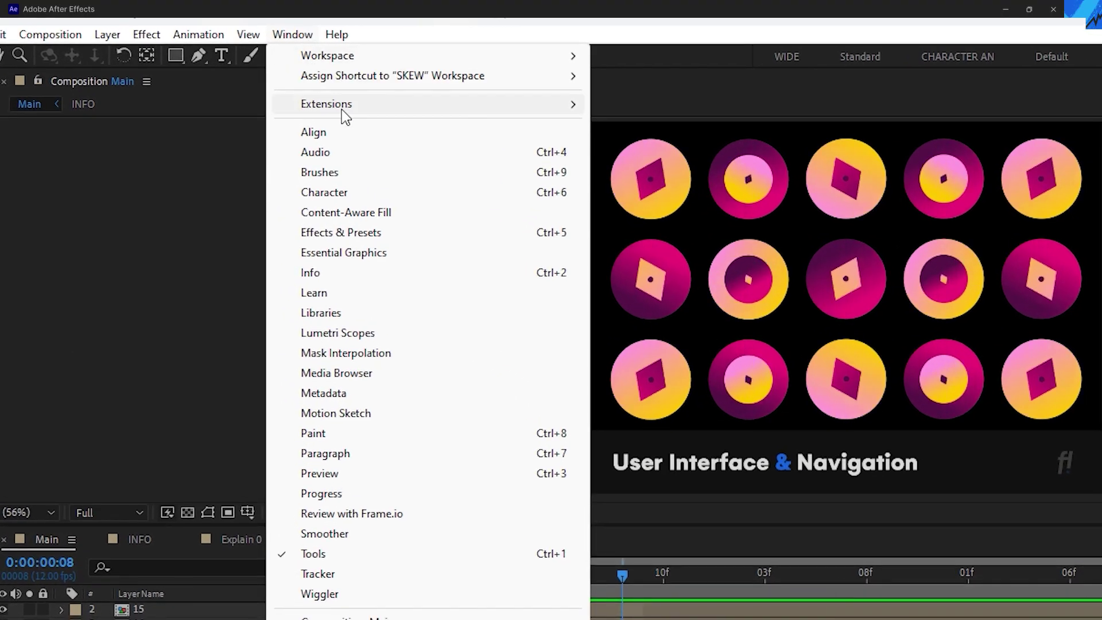
mouse_move(342, 109)
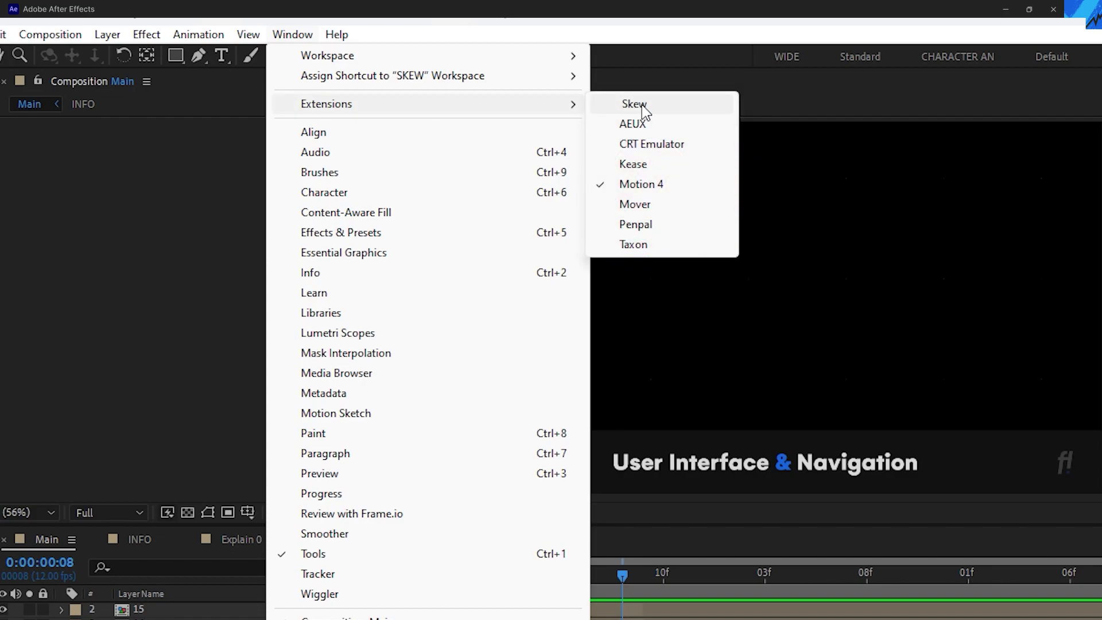
click(642, 104)
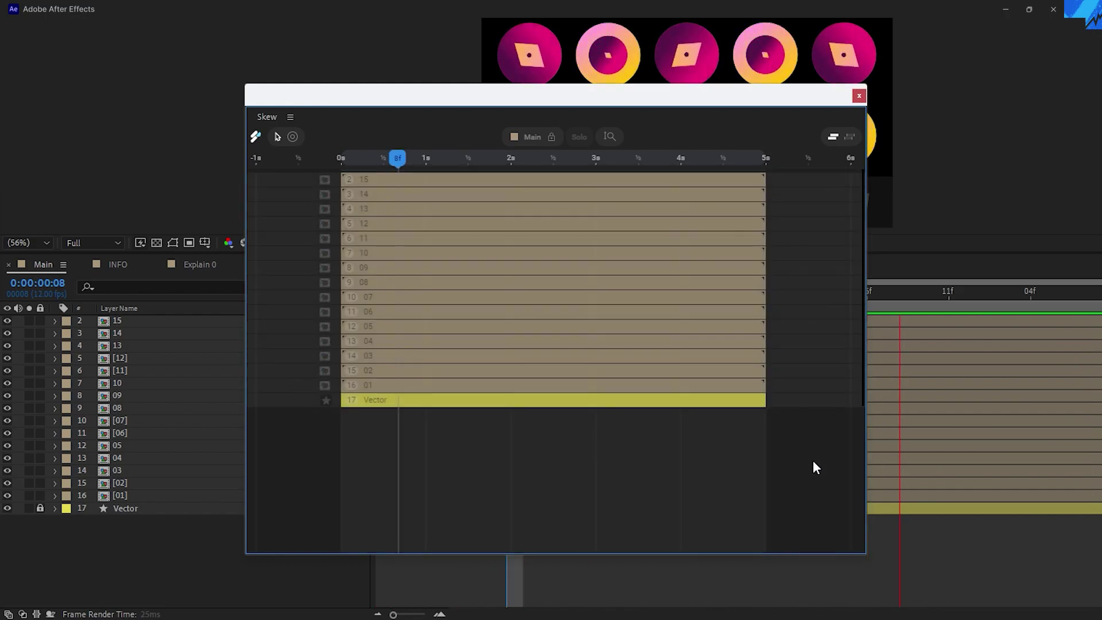
Select all layer bars and limit the selection to Select In Points Only.
drag(812, 459, 328, 172)
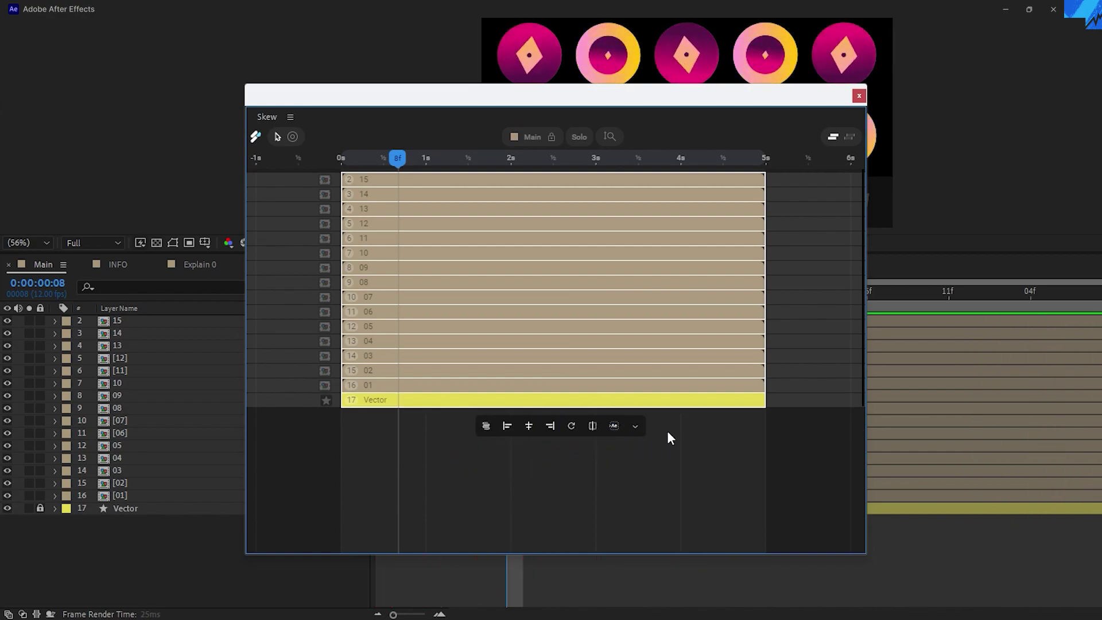
click(635, 426)
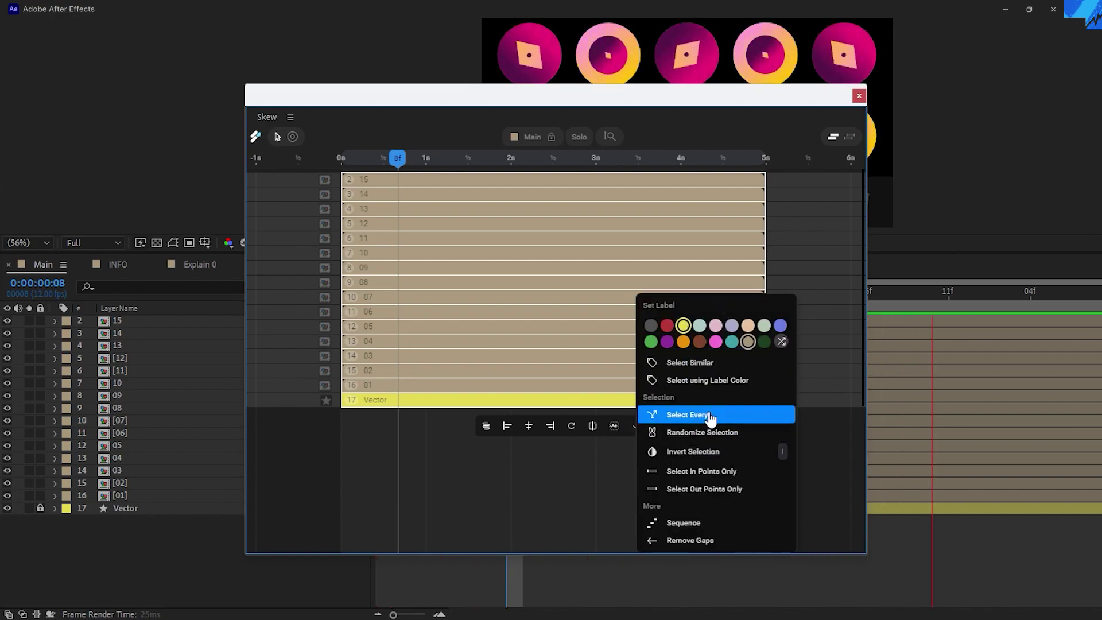
click(764, 475)
Check the layers' right-click label and selection menu, then open the Skew settings.
right_click(572, 241)
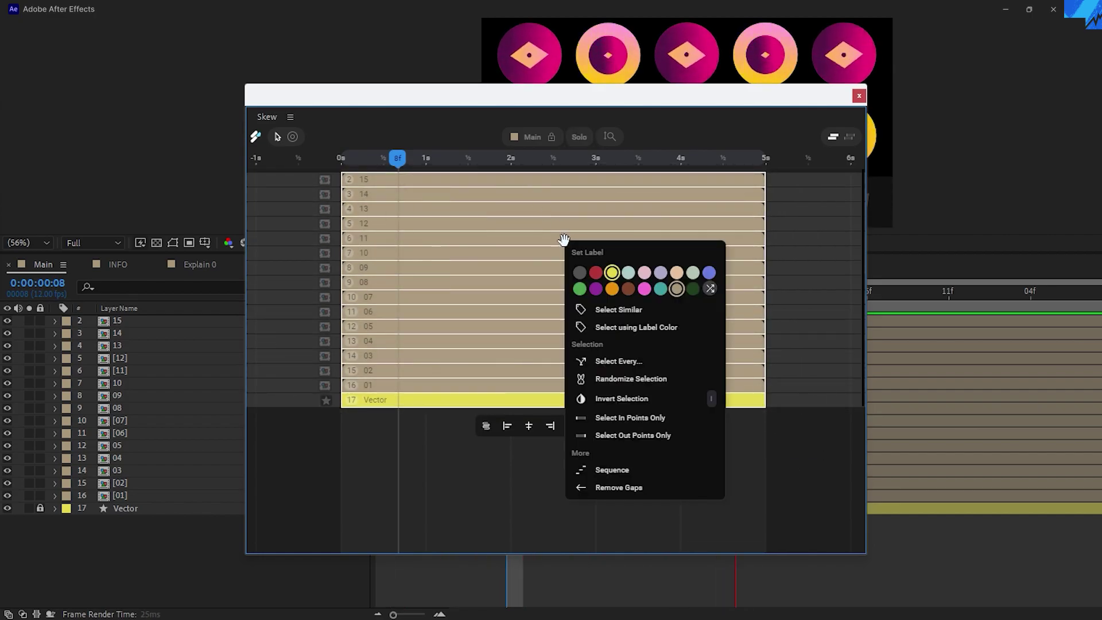
click(406, 460)
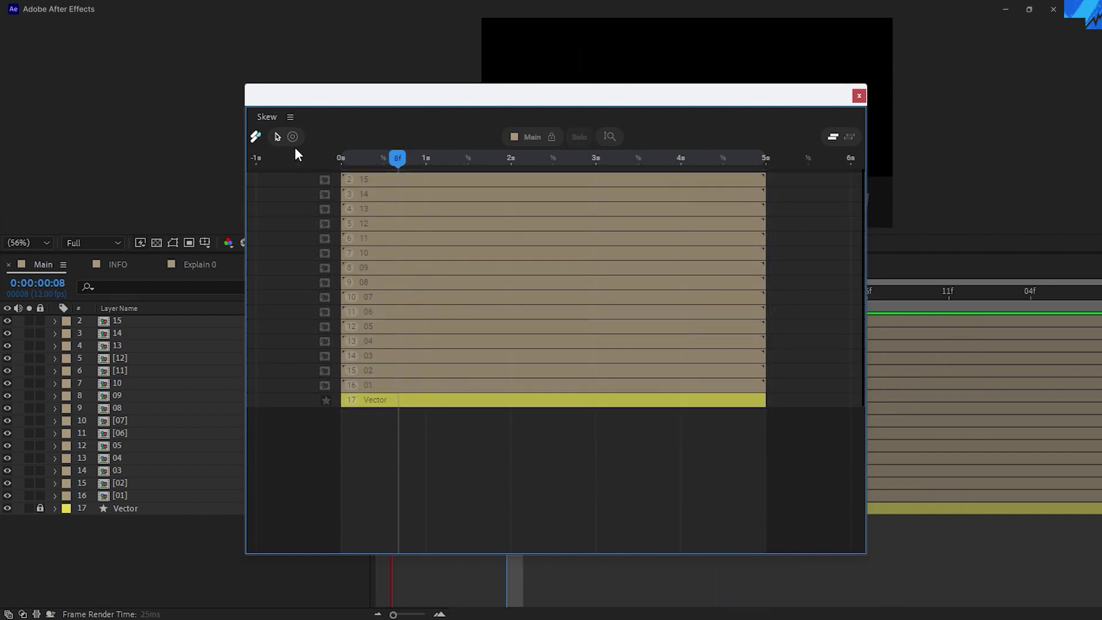
click(255, 138)
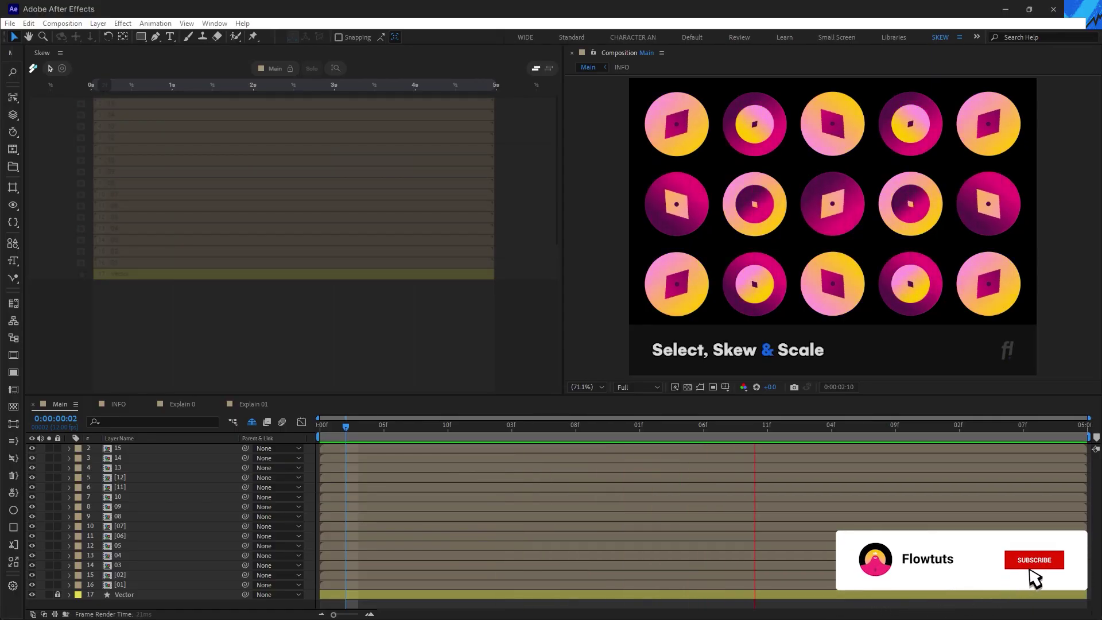
Clear the selection, then marquee-select all 16 layer bars, Vector included.
click(504, 303)
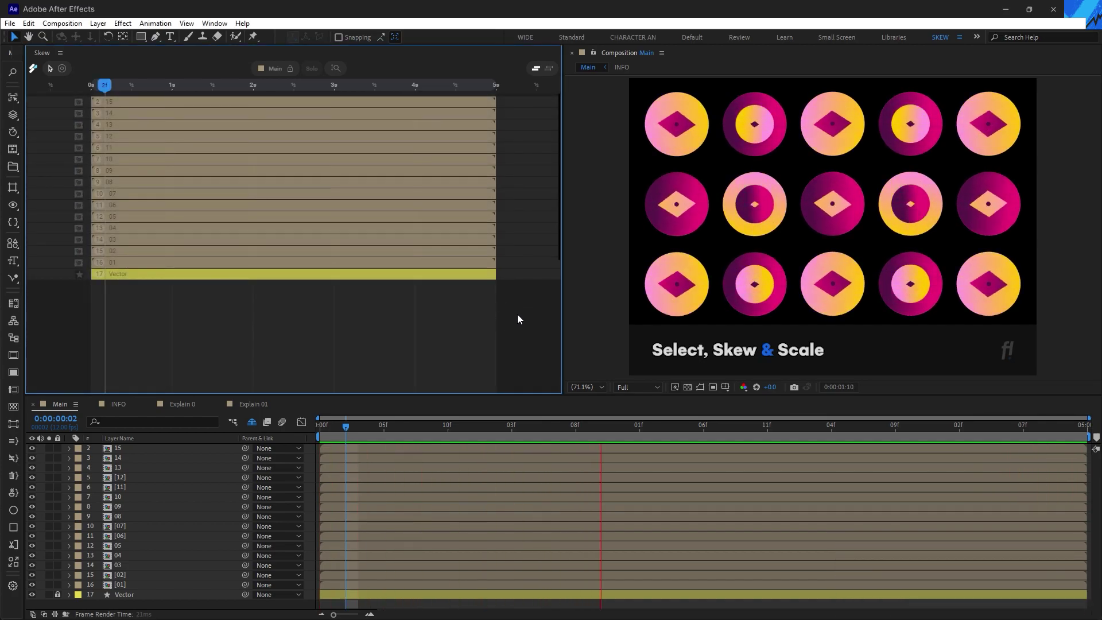
drag(522, 322, 180, 104)
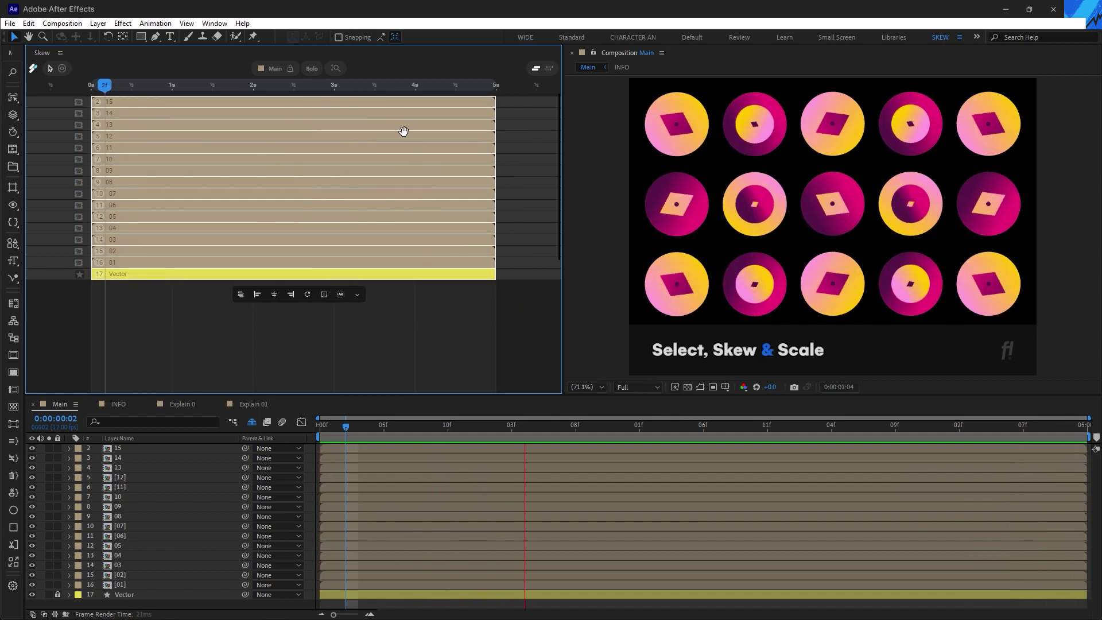
click(518, 329)
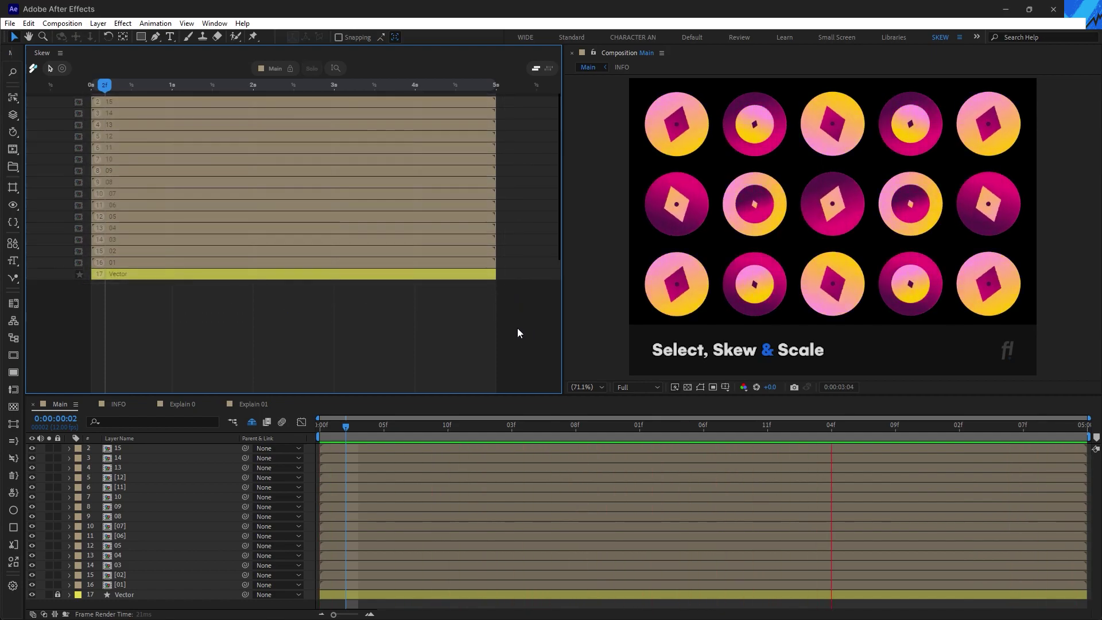
click(398, 263)
ctrl+click(395, 227)
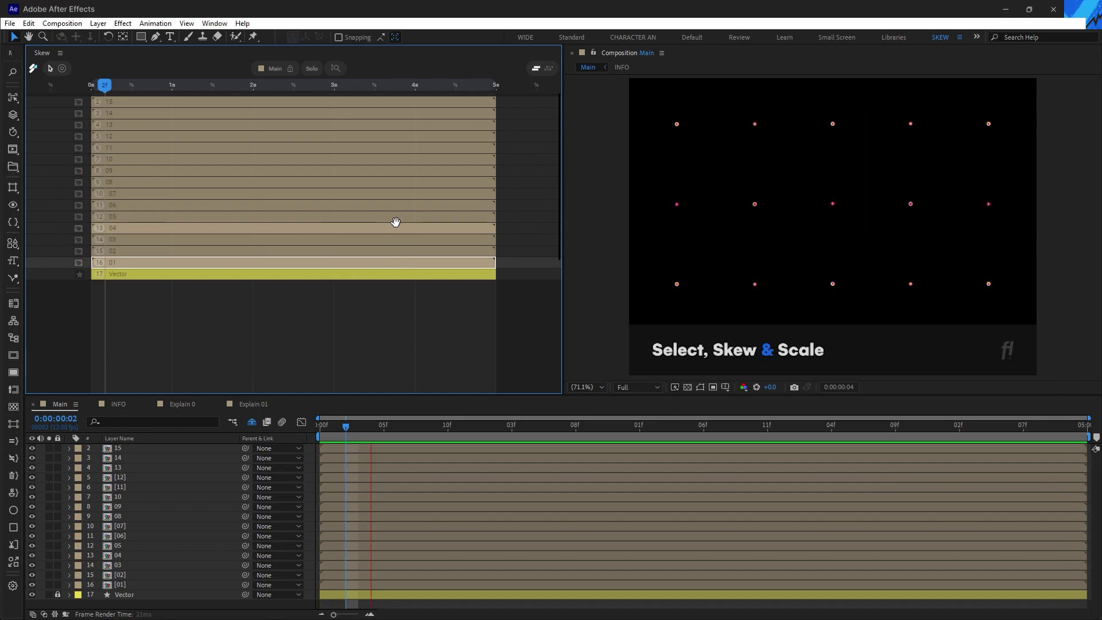
drag(396, 200, 386, 113)
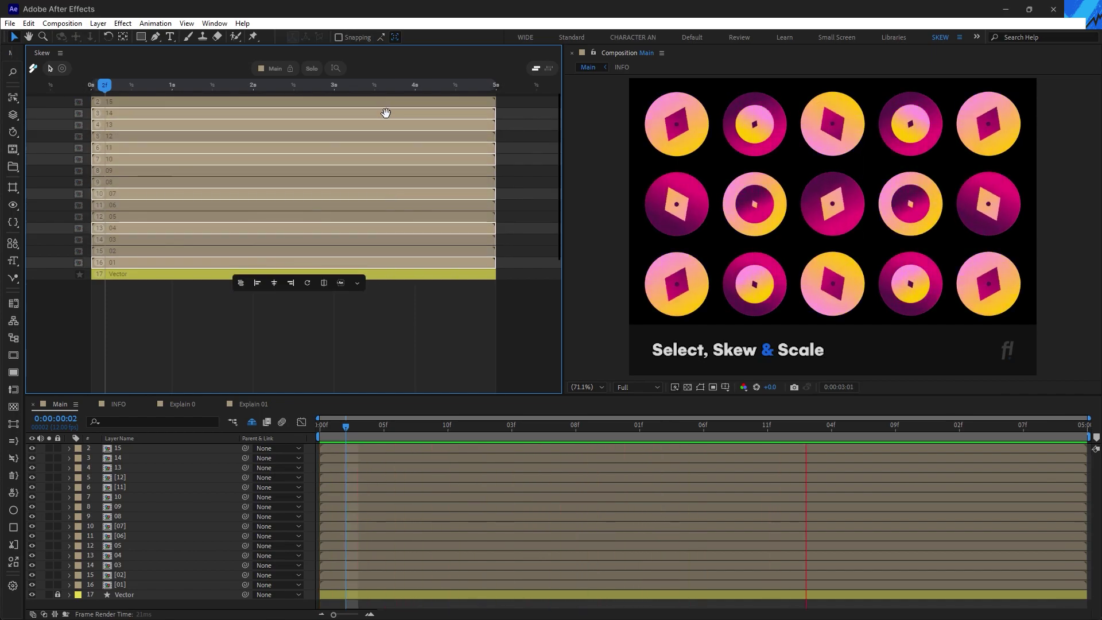
click(534, 340)
drag(524, 315, 242, 97)
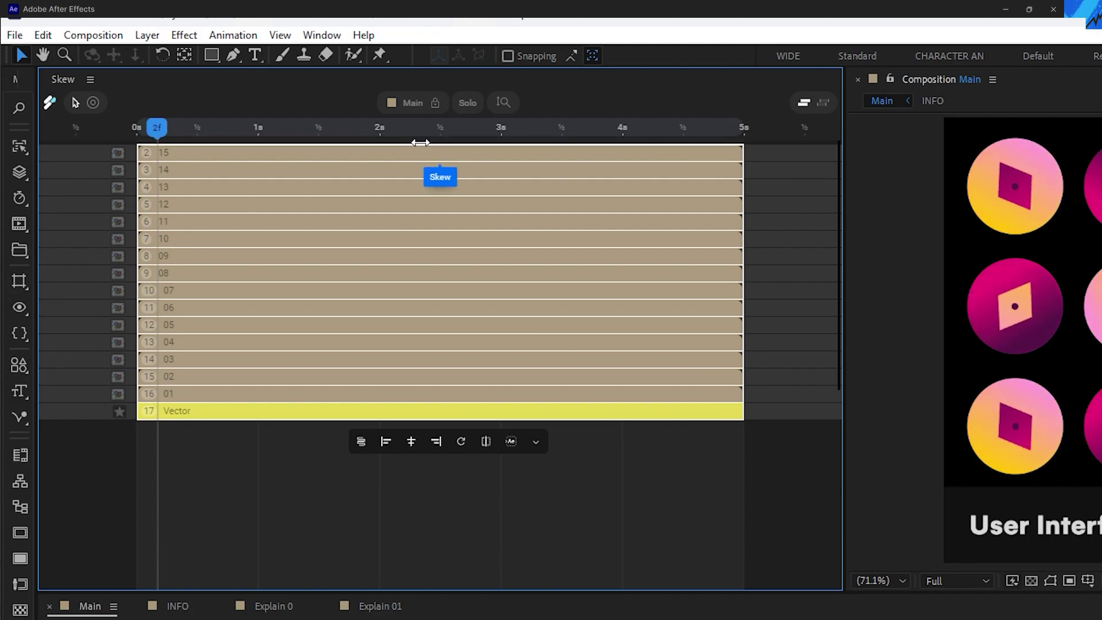
Skew the layer starts into a diamond fan, then rescale the end and start edges.
drag(422, 143, 425, 151)
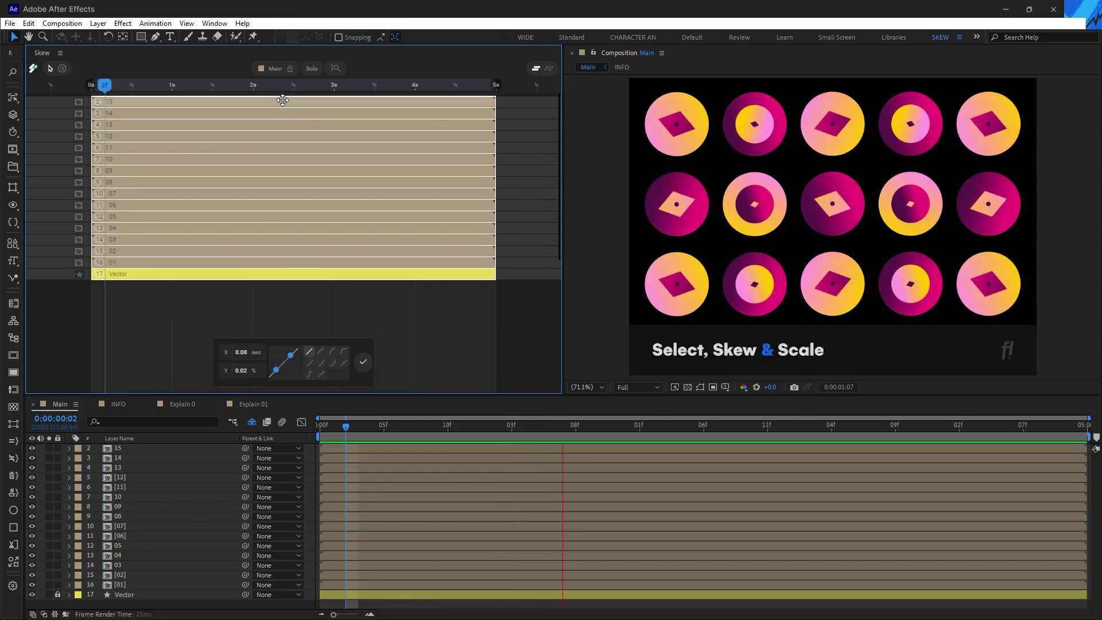
drag(283, 100, 332, 178)
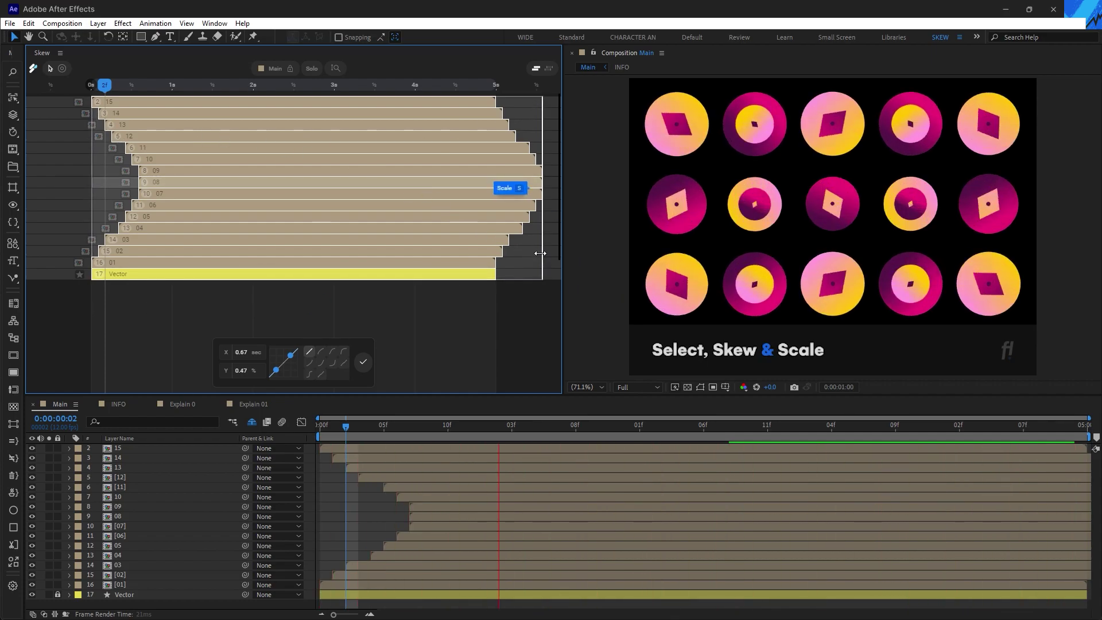
mouse_move(539, 253)
mouse_down()
mouse_move(402, 255)
mouse_move(529, 255)
mouse_up()
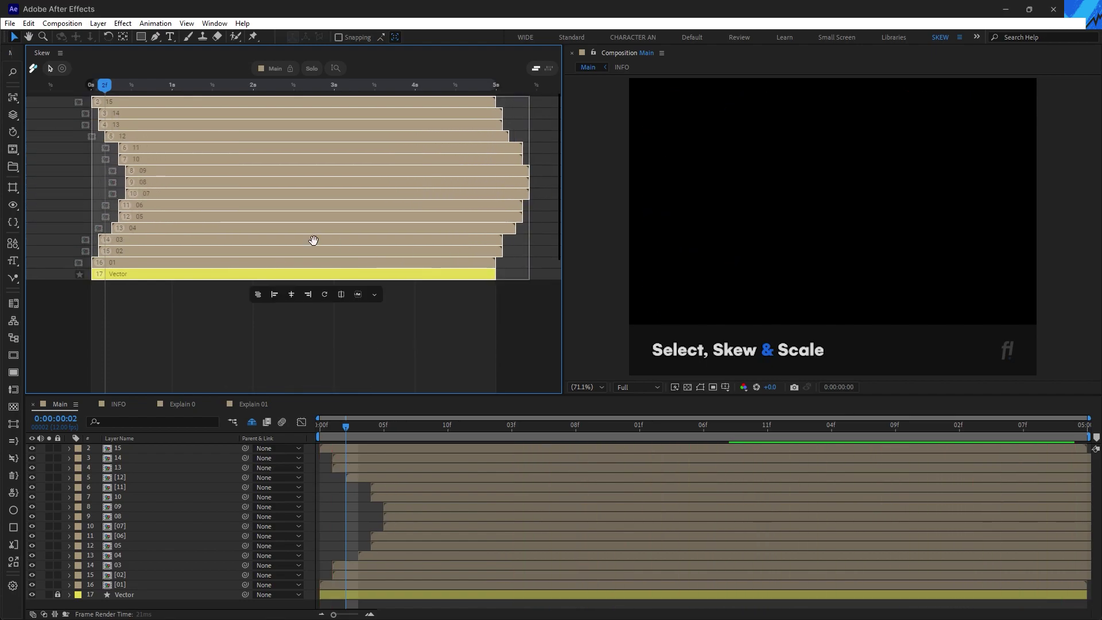
drag(100, 185, 58, 208)
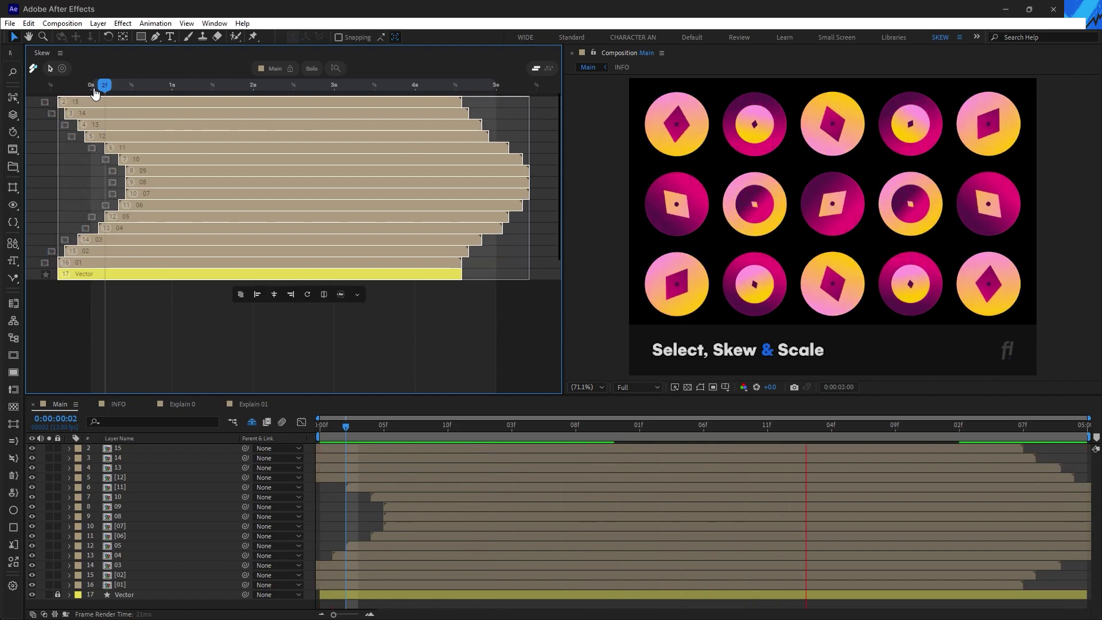
drag(58, 150, 101, 151)
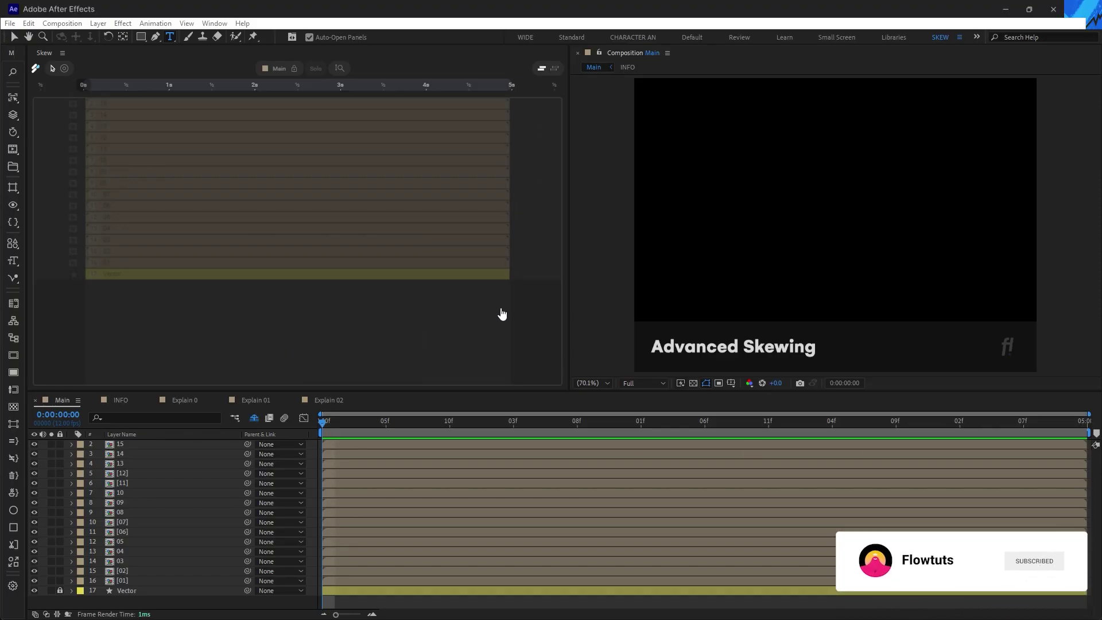
Select all bars, bend the stagger easing curve, and try linear and ease-in presets.
drag(527, 307, 266, 185)
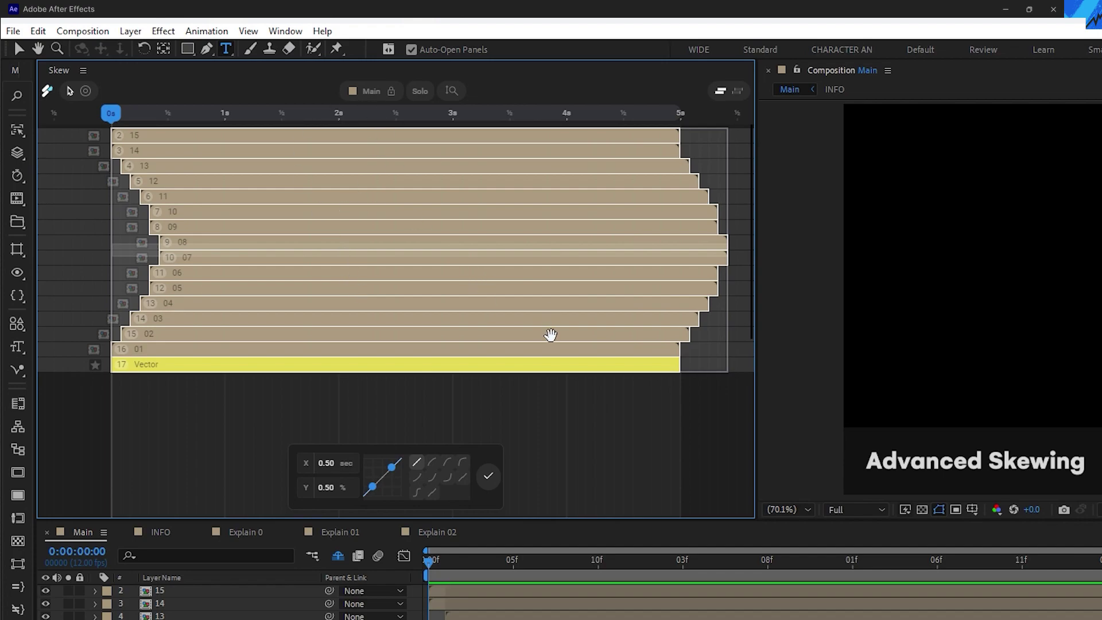
drag(392, 469, 399, 497)
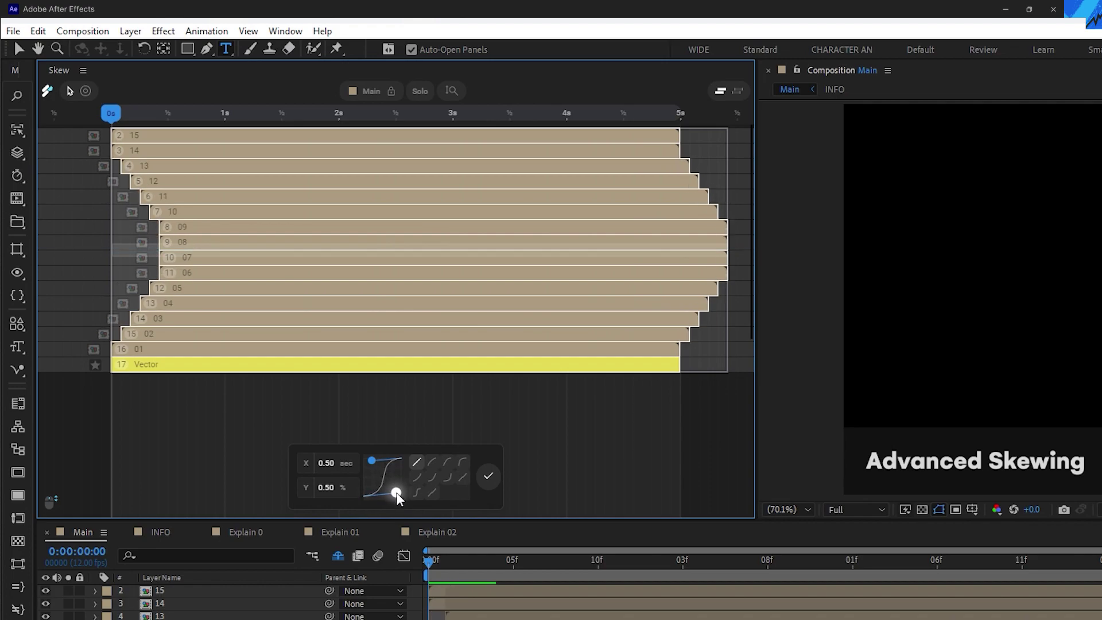
click(442, 482)
click(432, 493)
click(430, 482)
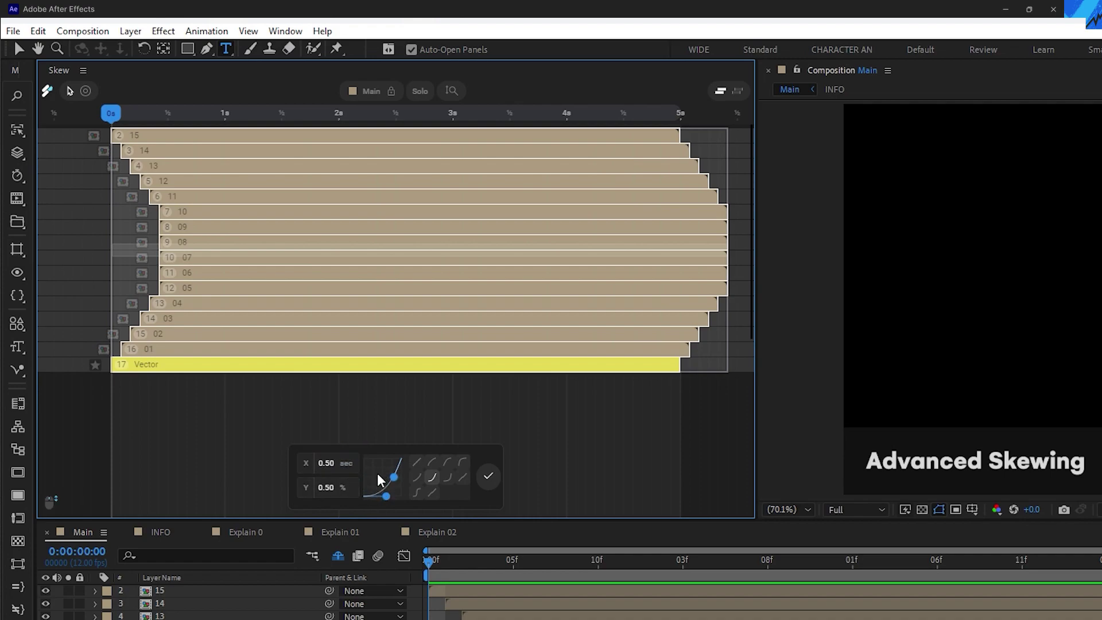
Reset the stagger curve to linear and reshape it into a fine-tuned ease-out.
double_click(381, 480)
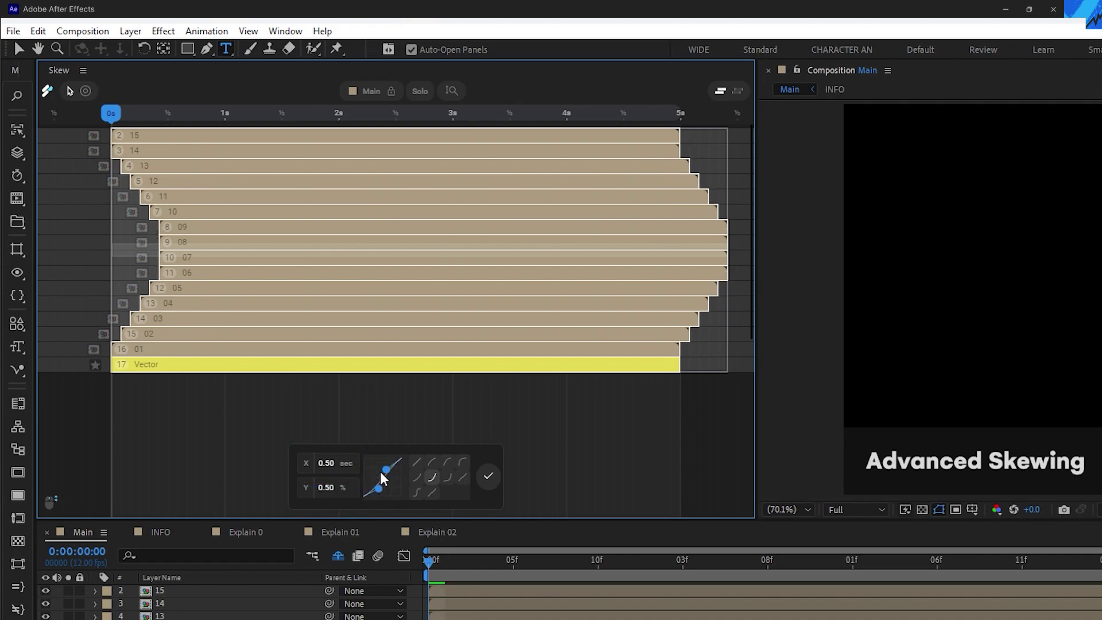
drag(382, 479, 400, 508)
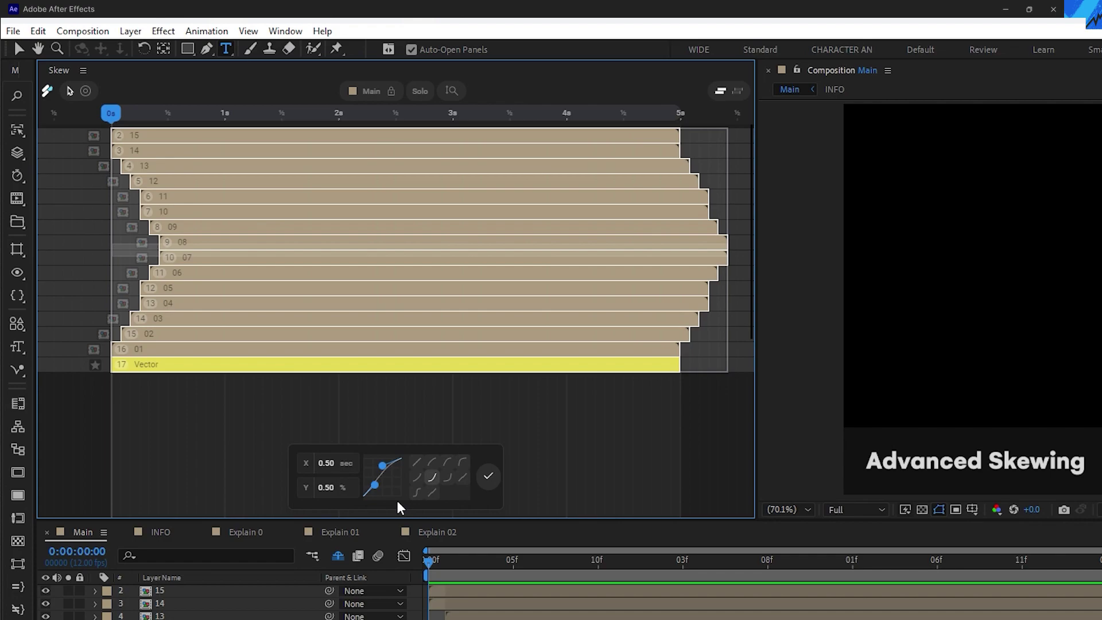
drag(383, 474, 409, 484)
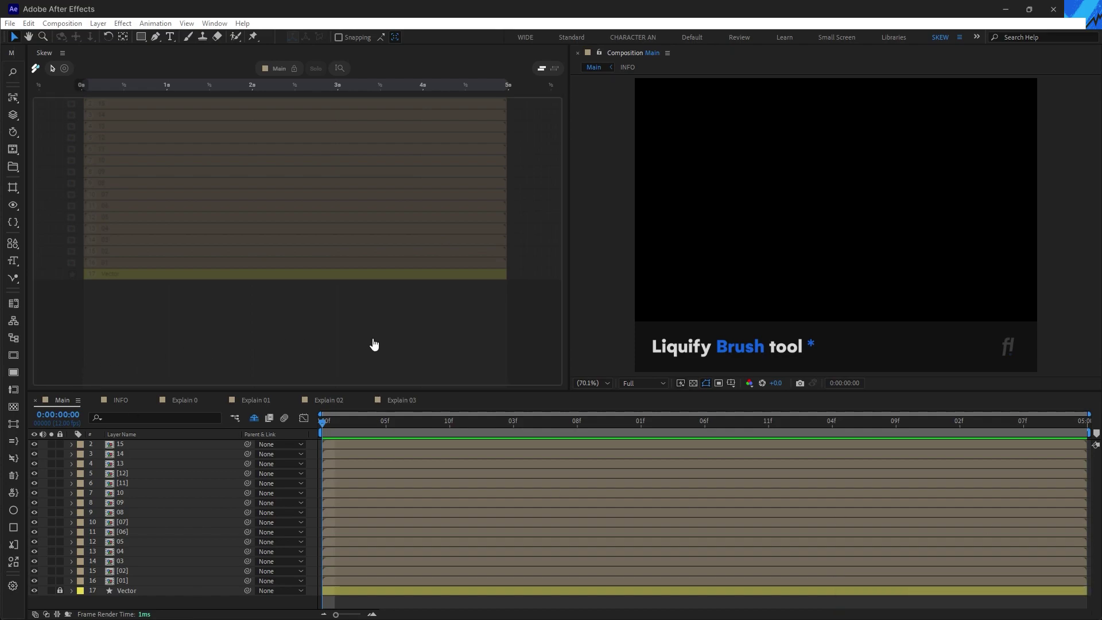
click(405, 345)
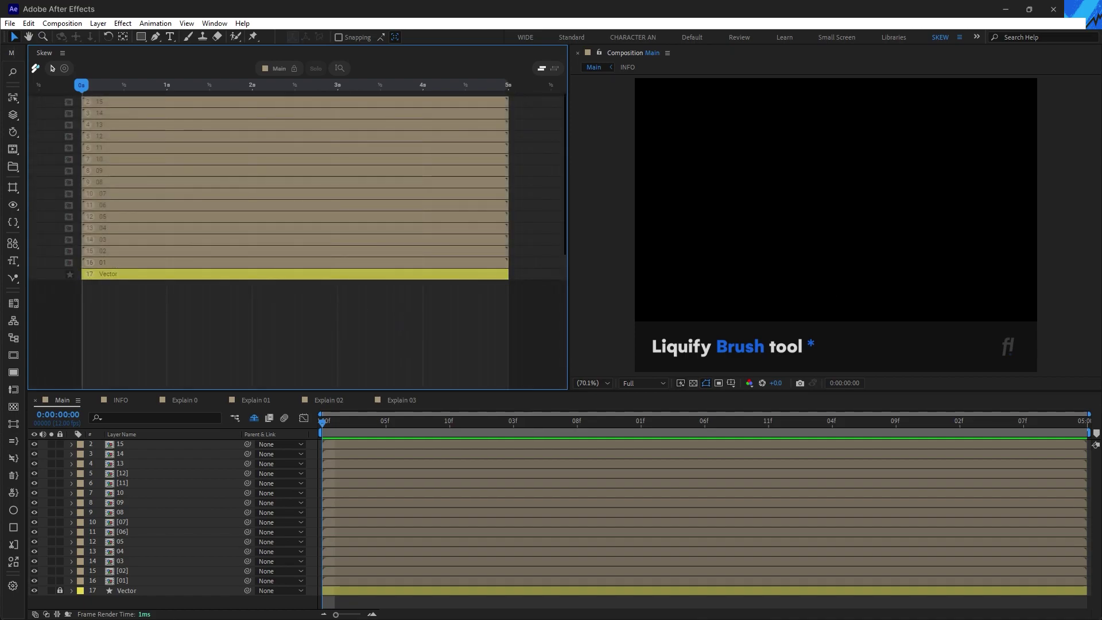
Sweep the Liquify Brush across the layer bars to push their timings later.
click(64, 69)
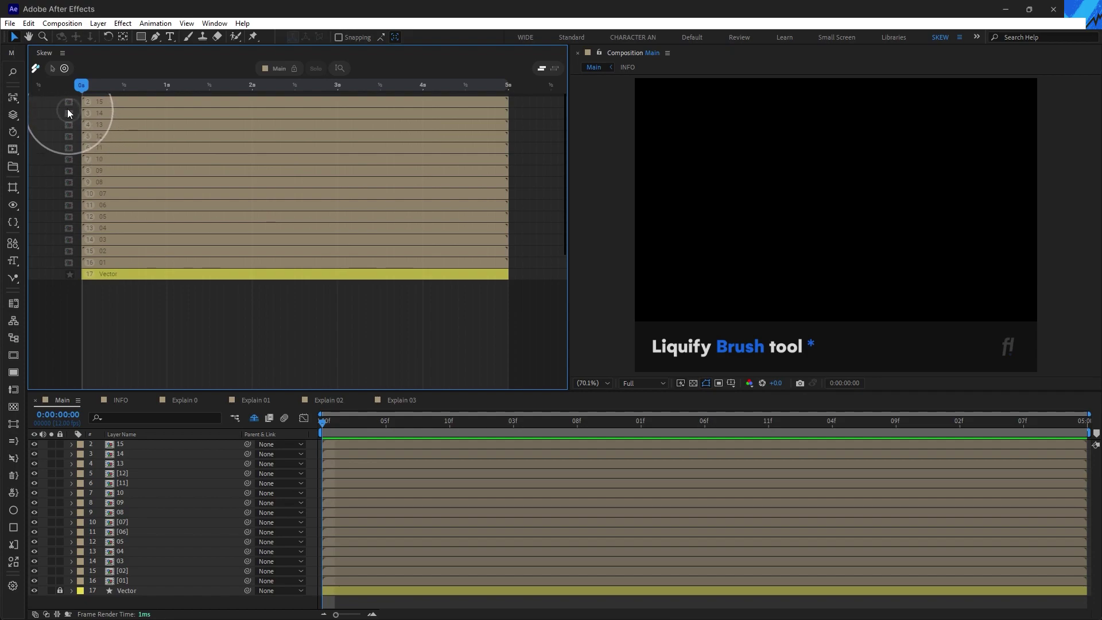
mouse_move(67, 109)
mouse_down()
mouse_move(181, 118)
mouse_move(40, 181)
mouse_move(460, 212)
mouse_move(534, 231)
mouse_move(411, 248)
mouse_move(540, 173)
mouse_move(538, 154)
mouse_move(201, 217)
mouse_move(65, 222)
mouse_move(252, 239)
mouse_move(46, 235)
mouse_move(287, 217)
mouse_move(152, 298)
mouse_up()
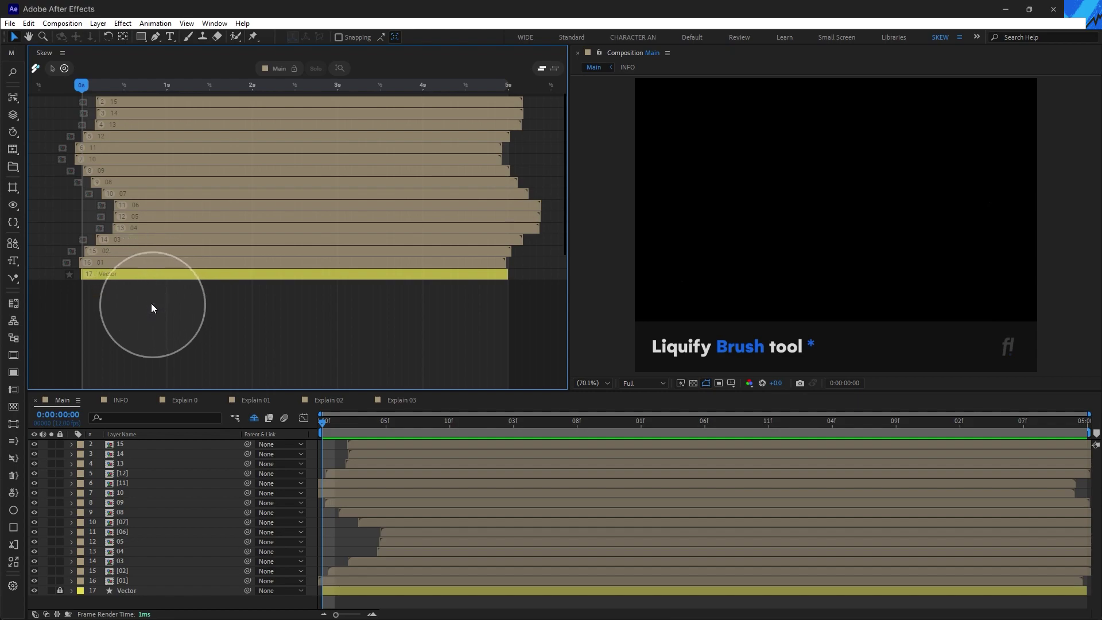
mouse_move(150, 303)
mouse_down()
mouse_move(484, 214)
mouse_move(548, 167)
mouse_move(376, 213)
mouse_move(356, 252)
mouse_move(161, 299)
mouse_move(171, 252)
mouse_move(143, 253)
mouse_move(102, 215)
mouse_up()
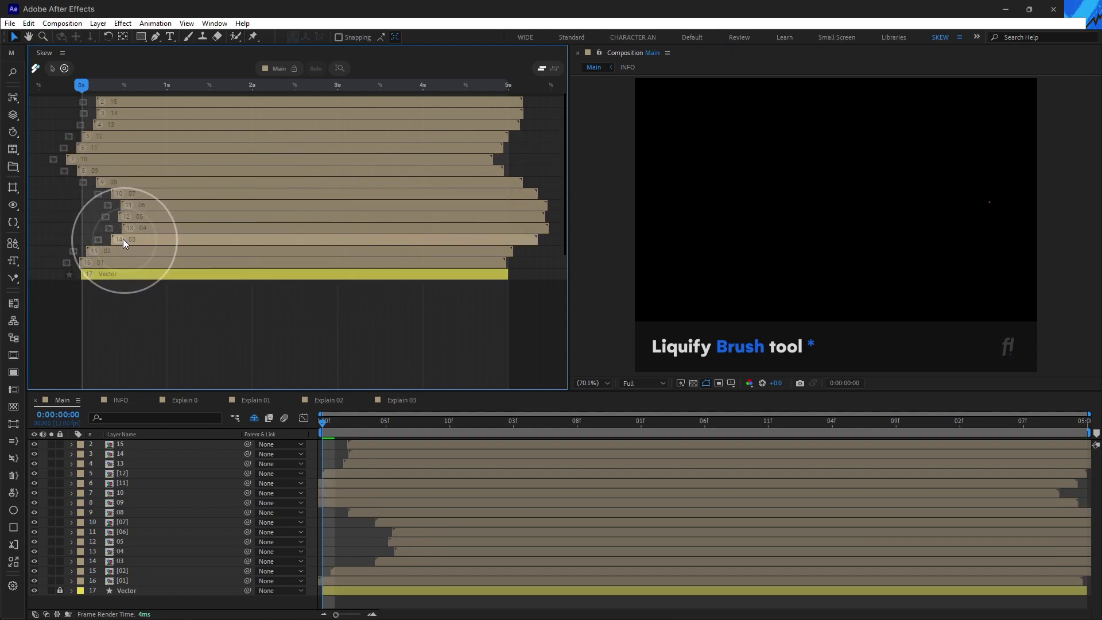
mouse_move(122, 239)
mouse_down()
mouse_move(91, 225)
mouse_move(178, 227)
mouse_move(113, 221)
mouse_move(278, 167)
mouse_move(123, 140)
mouse_move(207, 162)
mouse_move(208, 178)
mouse_up()
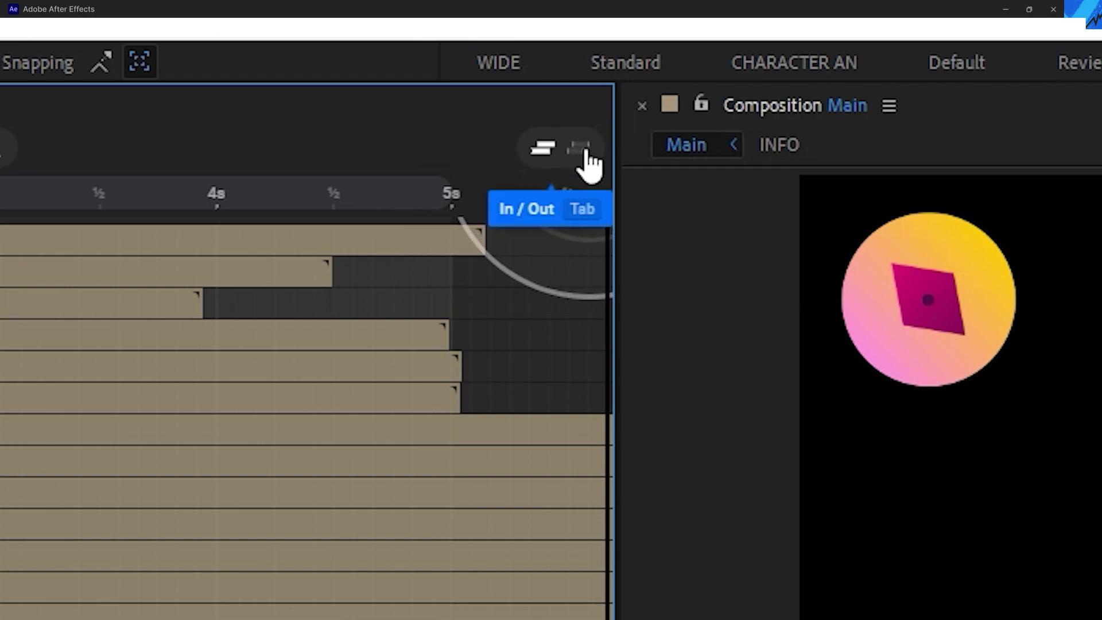
In In/Out mode, brush in-points later and out-points earlier, then select all layers.
click(586, 152)
mouse_move(507, 152)
mouse_down()
mouse_move(407, 160)
mouse_move(487, 204)
mouse_move(497, 248)
mouse_move(520, 208)
mouse_move(205, 196)
mouse_move(318, 195)
mouse_move(225, 230)
mouse_move(234, 230)
mouse_move(59, 144)
mouse_move(132, 136)
mouse_move(98, 113)
mouse_up()
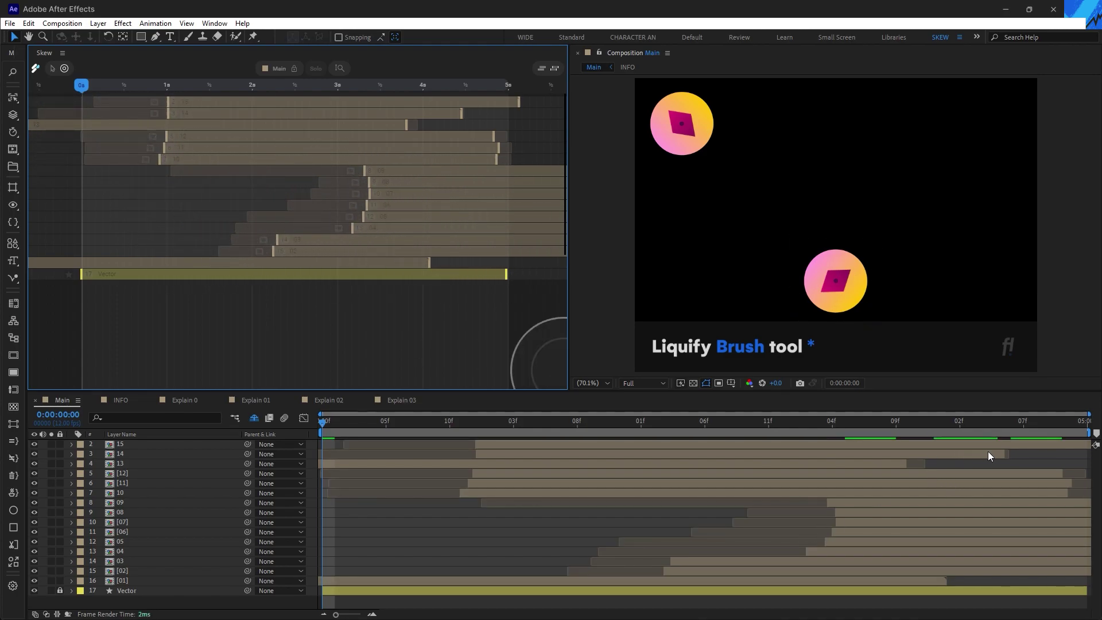
drag(1007, 455, 866, 467)
key(ctrl+a)
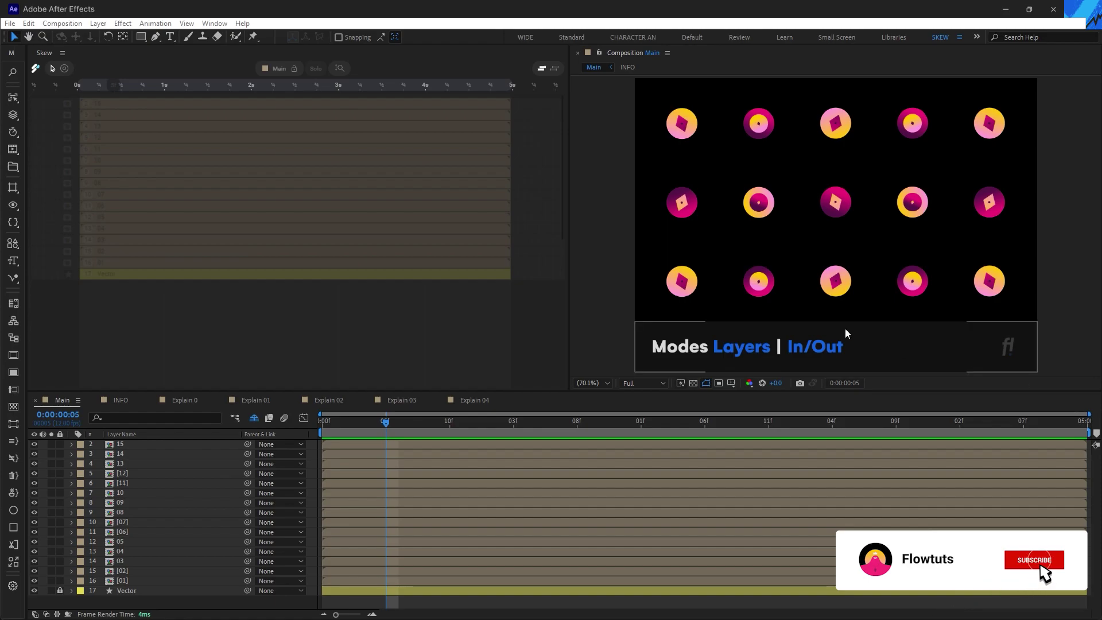
click(529, 351)
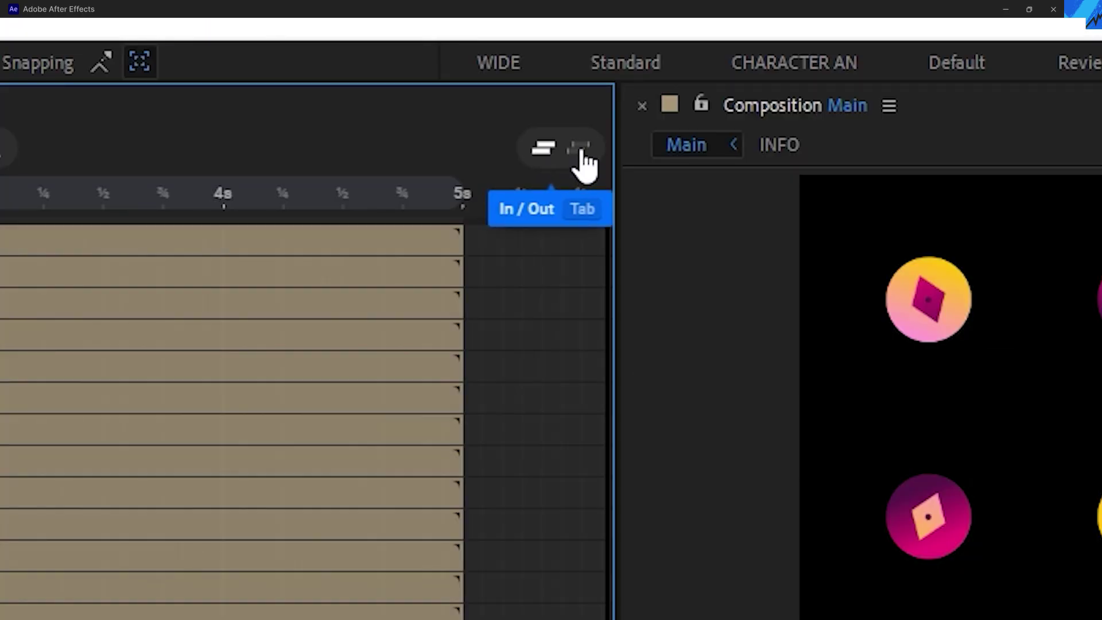
In In/Out mode, trim and restore layer 14's ends, then select the top six out-points.
click(581, 149)
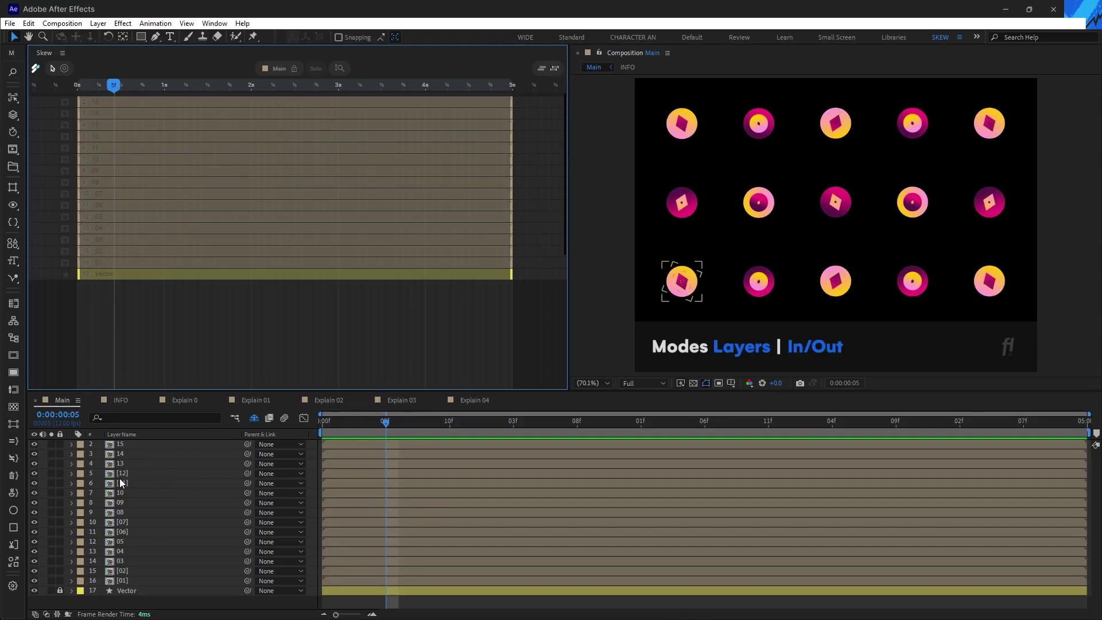
click(137, 454)
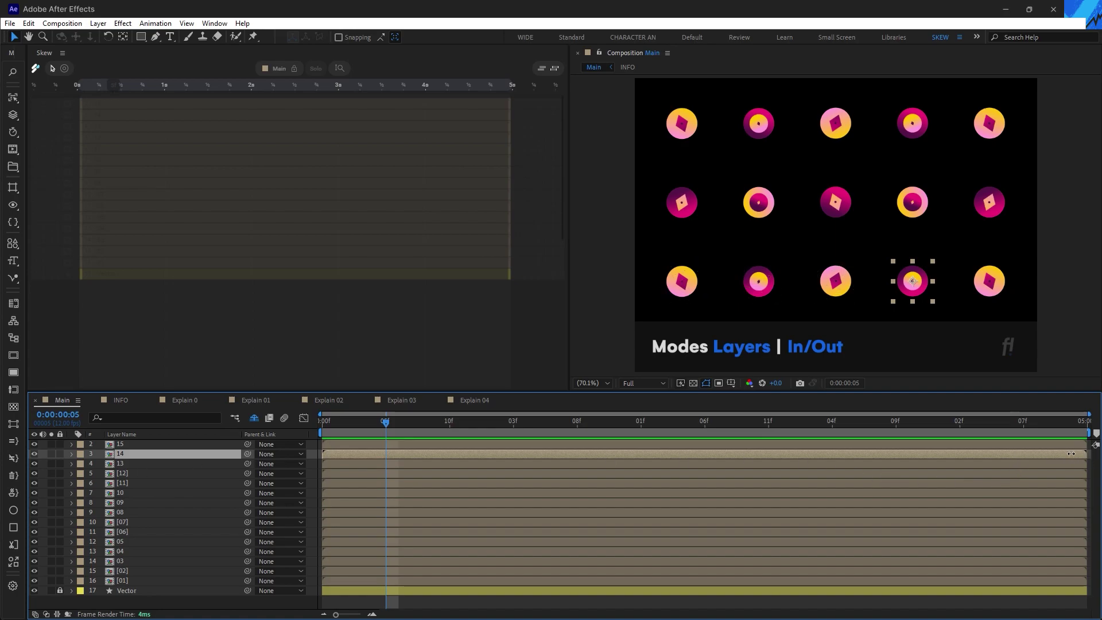
drag(1079, 454, 883, 454)
drag(323, 453, 455, 454)
drag(377, 458, 324, 456)
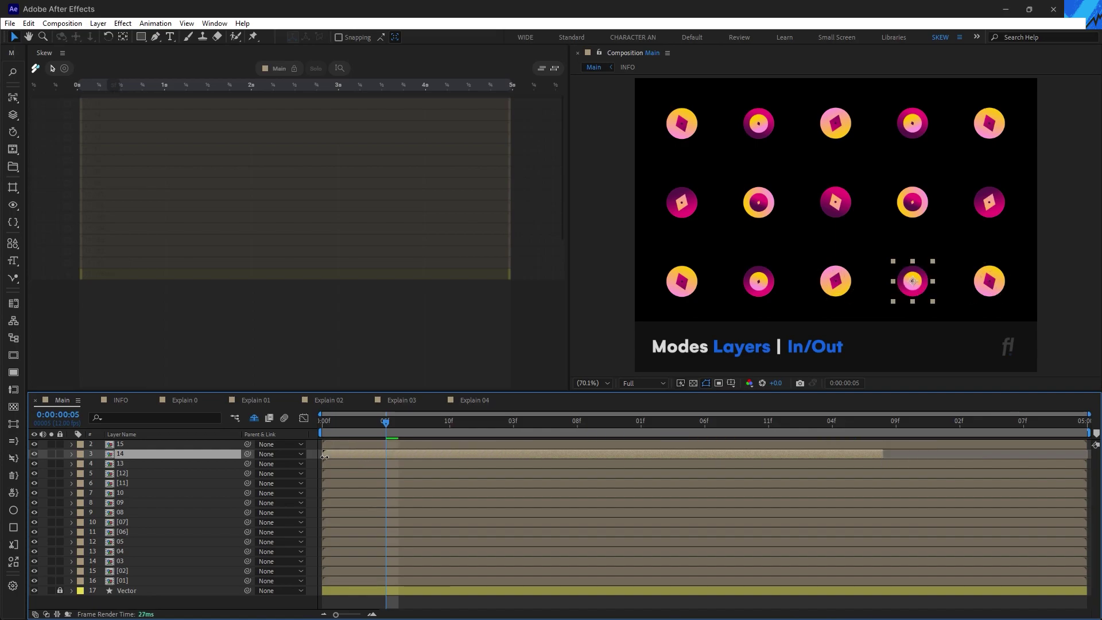
drag(886, 457, 1086, 457)
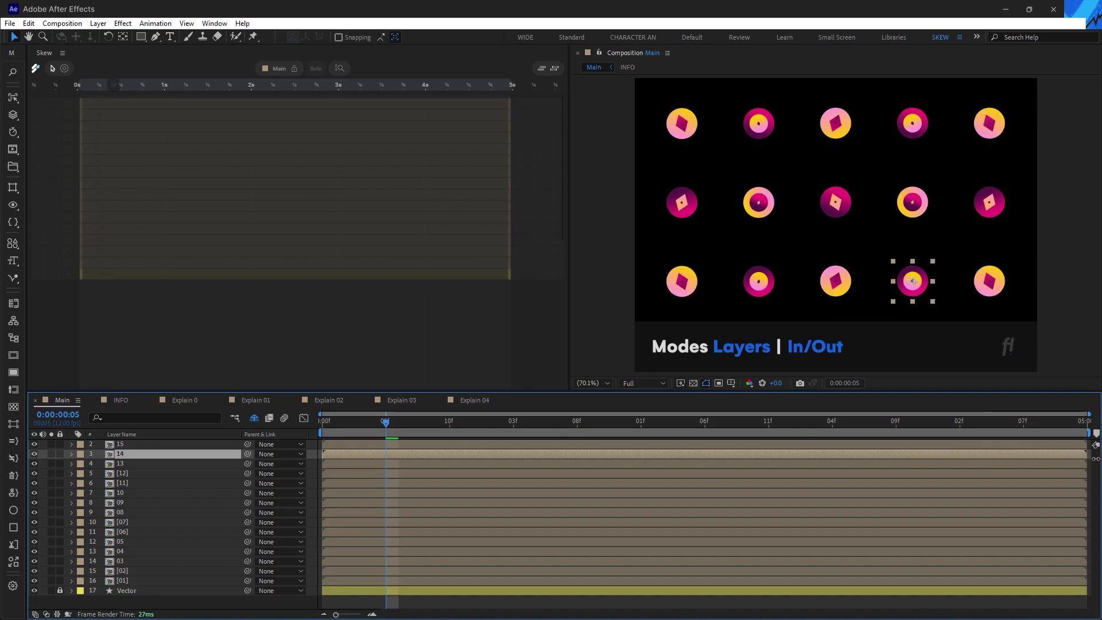
drag(519, 99, 499, 158)
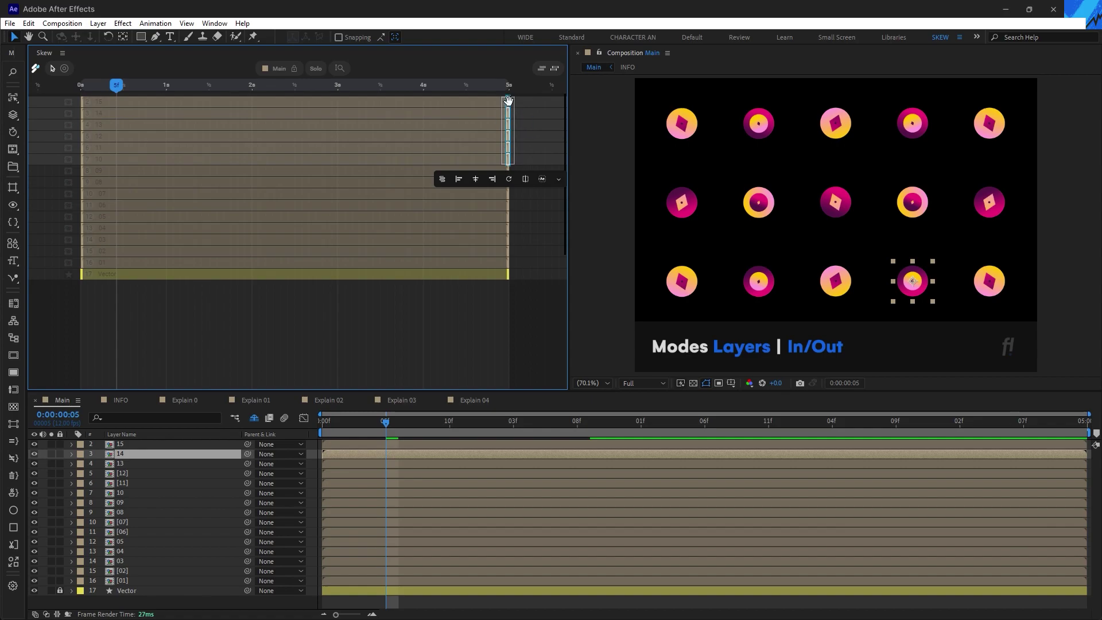
Stagger the top six layers' end points and start points into staircases.
drag(508, 102, 481, 104)
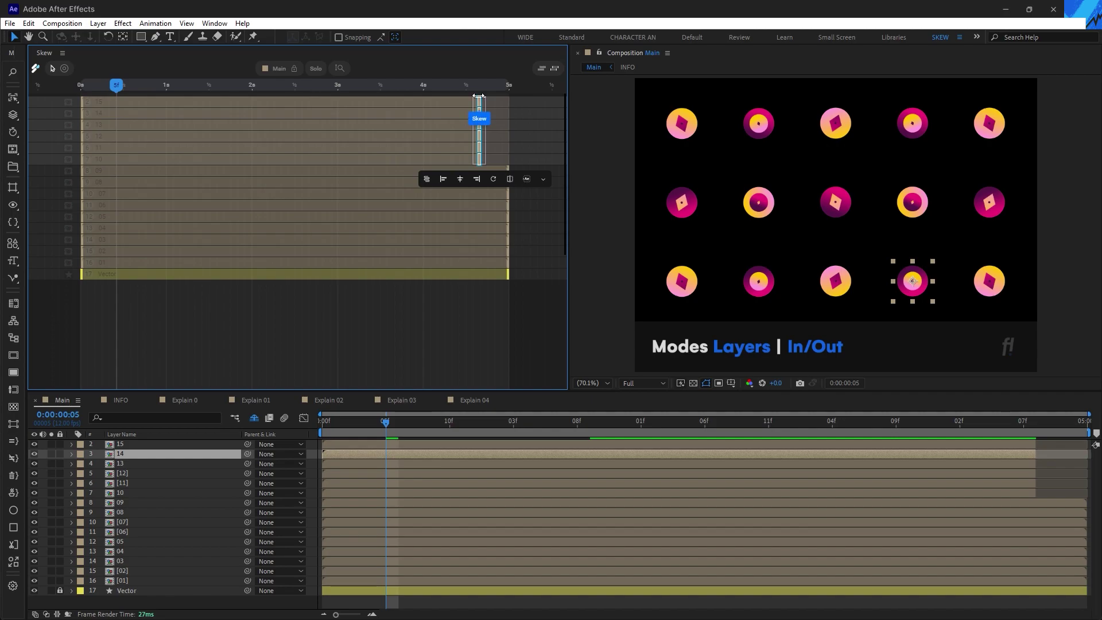
drag(478, 96, 378, 101)
drag(66, 104, 93, 164)
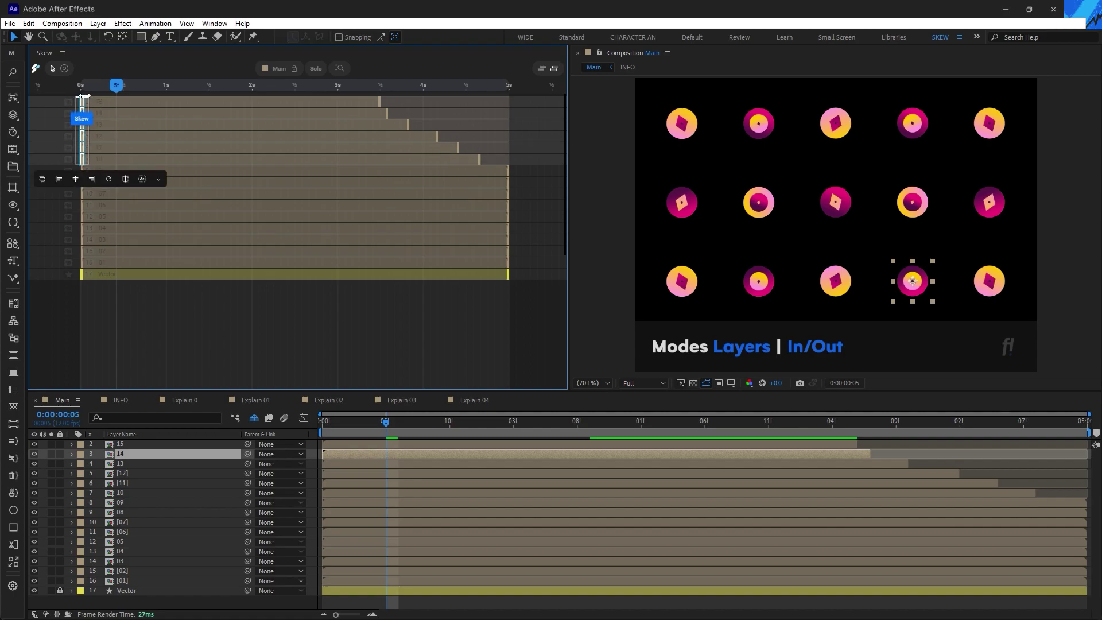
drag(84, 96, 146, 98)
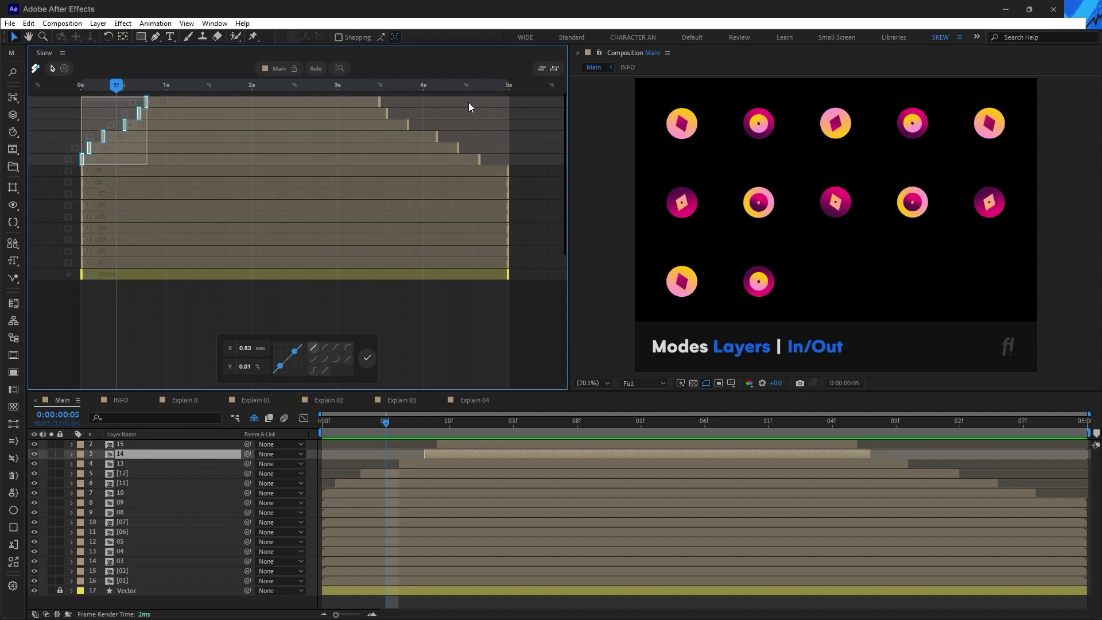
Flip, rotate and rescale the six end points, then align them in one column.
drag(531, 98, 344, 162)
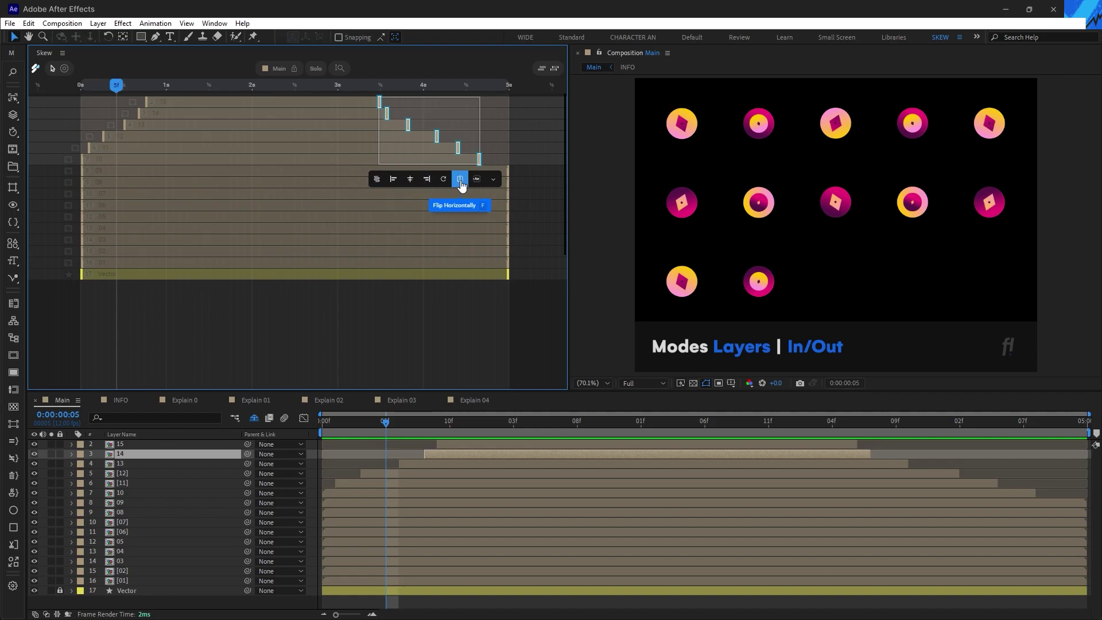
click(461, 181)
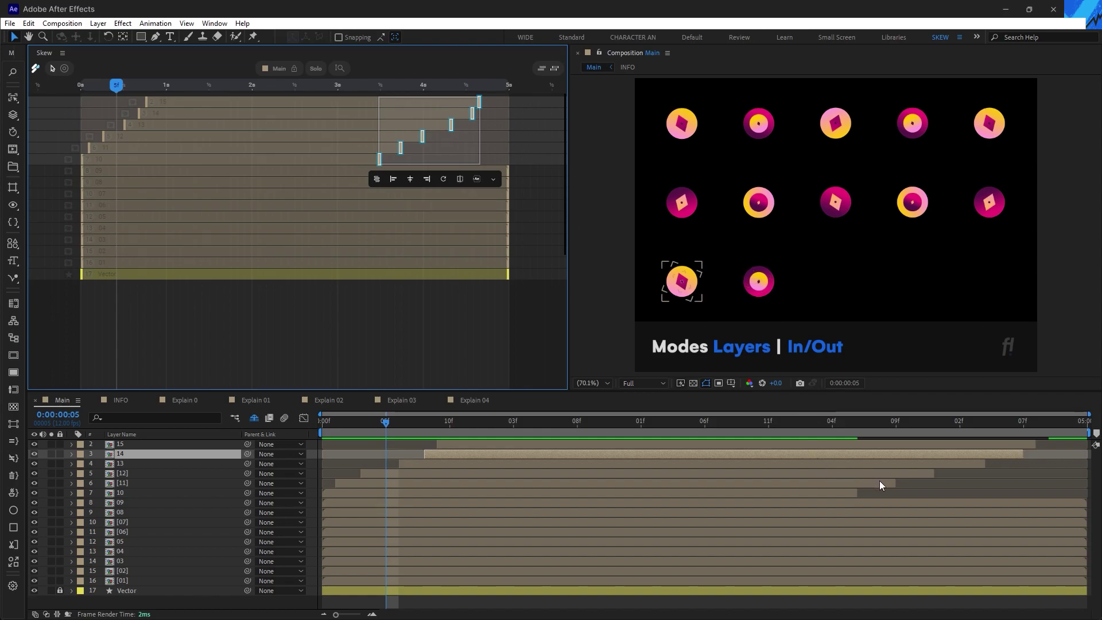
click(448, 185)
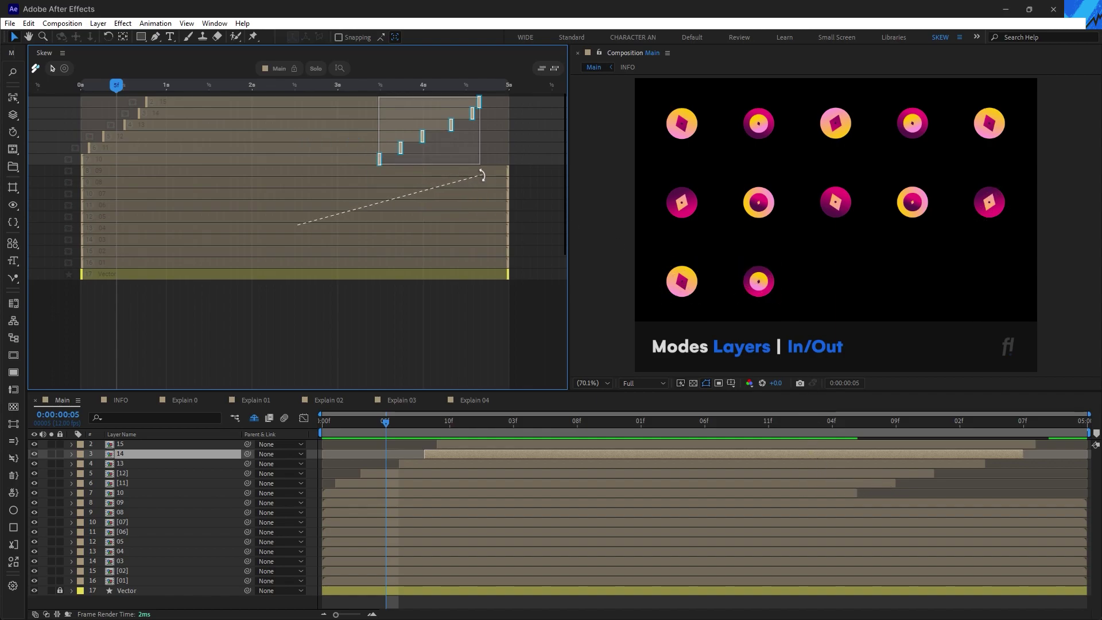
mouse_move(487, 116)
mouse_down()
mouse_move(509, 123)
mouse_move(450, 123)
mouse_move(475, 128)
mouse_up()
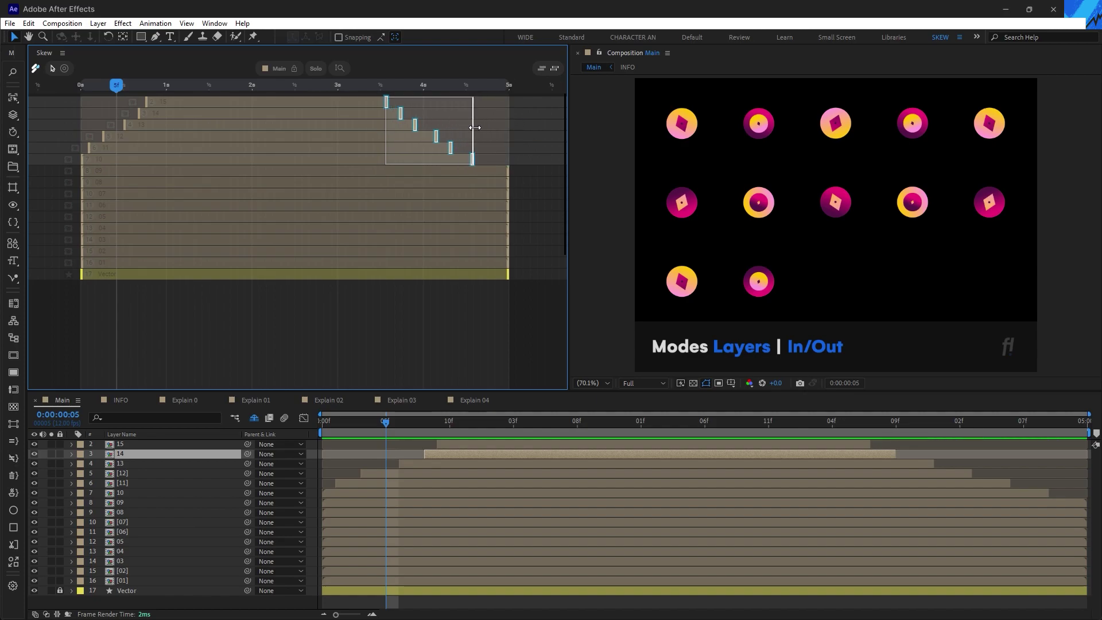
click(410, 179)
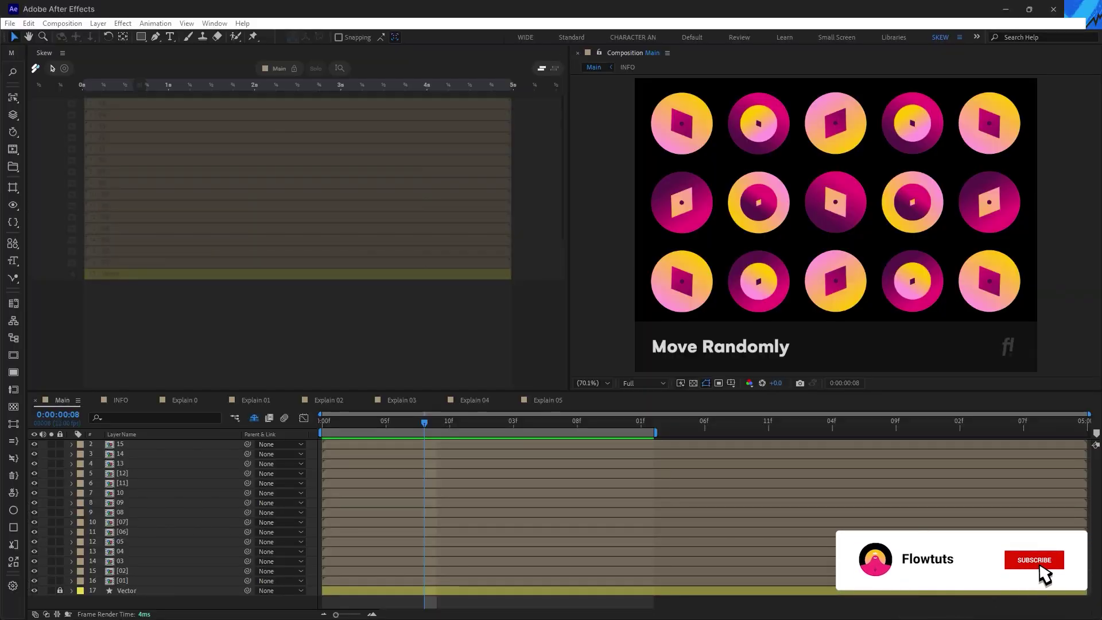
Preview the composition from the start, nudge layer 02 one frame, and undo it.
drag(345, 421, 312, 428)
key(space)
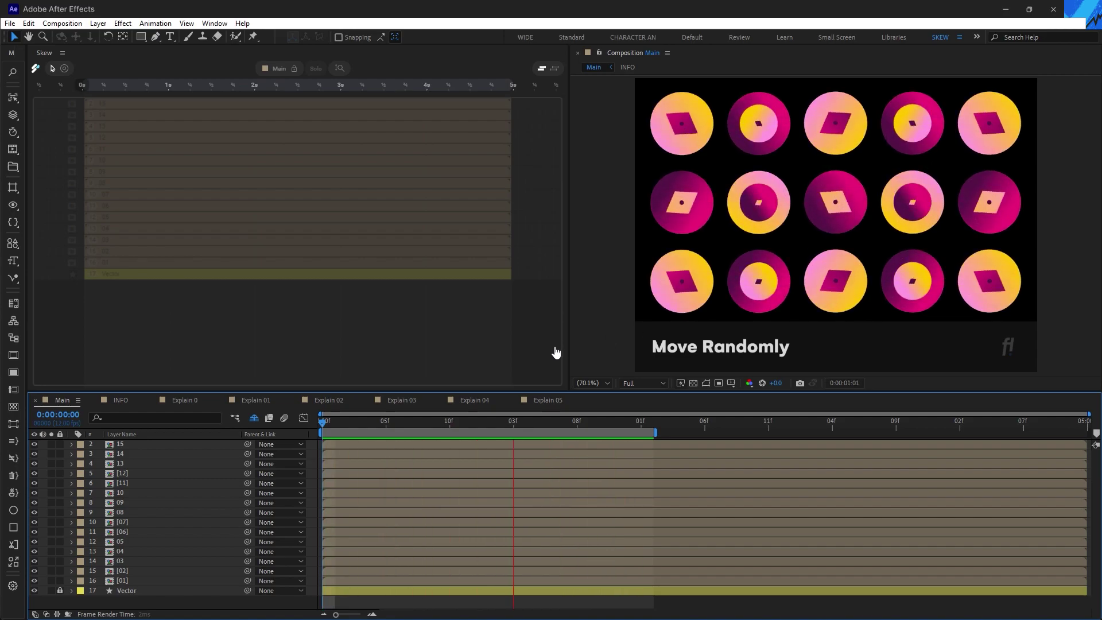
click(462, 422)
click(437, 426)
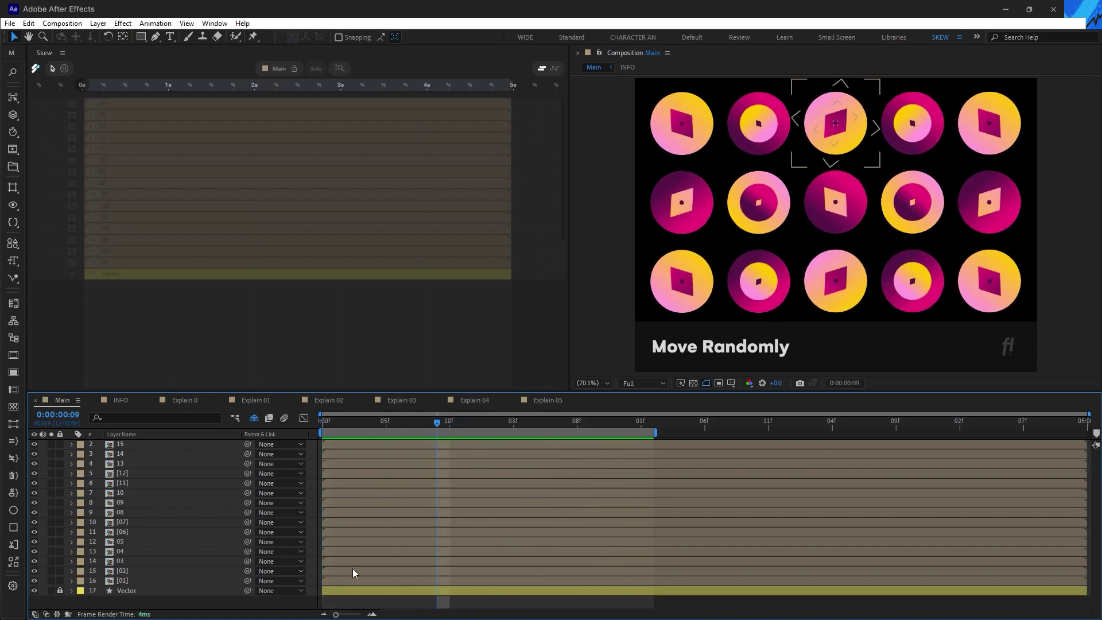
drag(353, 571, 378, 495)
key(ctrl+z)
key(ctrl+z)
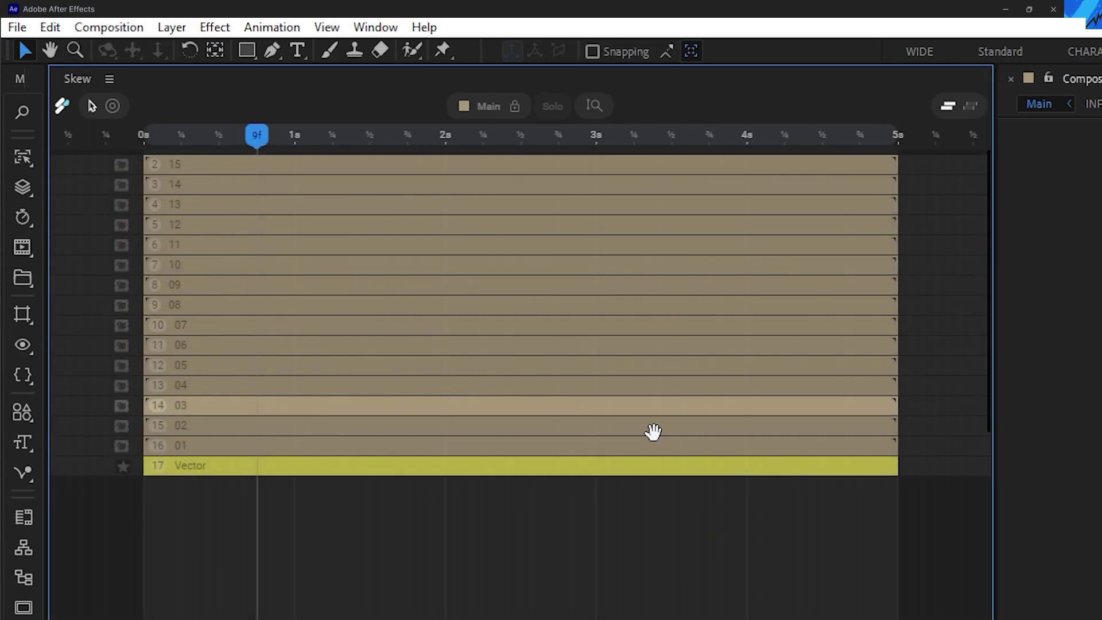
Randomize all layer bars' start and end offsets with Move Randomly, then preview.
drag(799, 565, 467, 170)
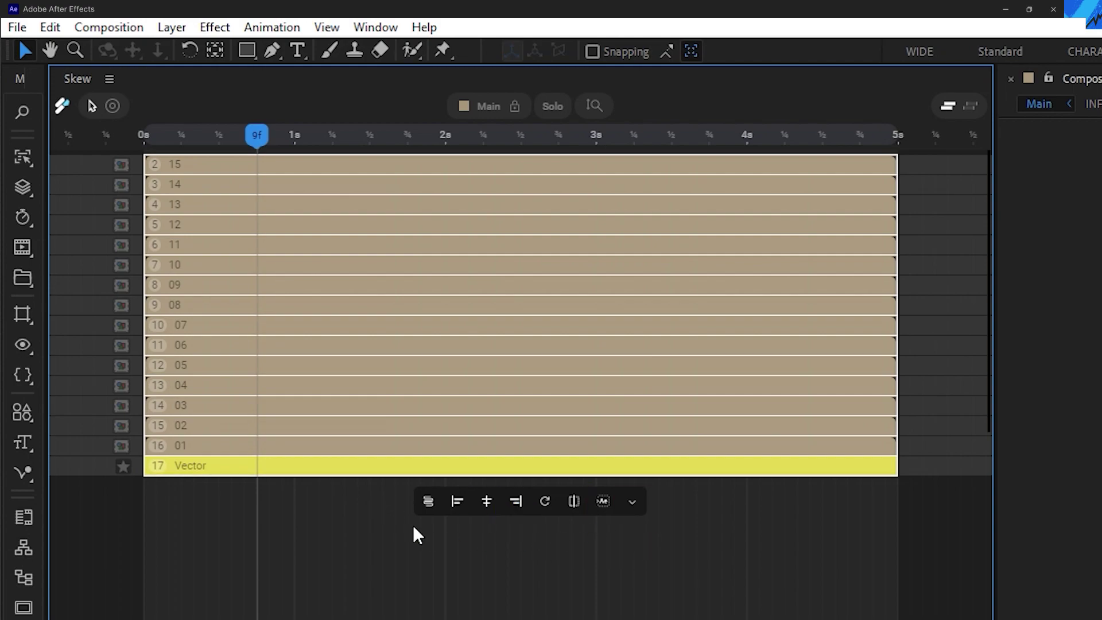
drag(432, 509, 462, 509)
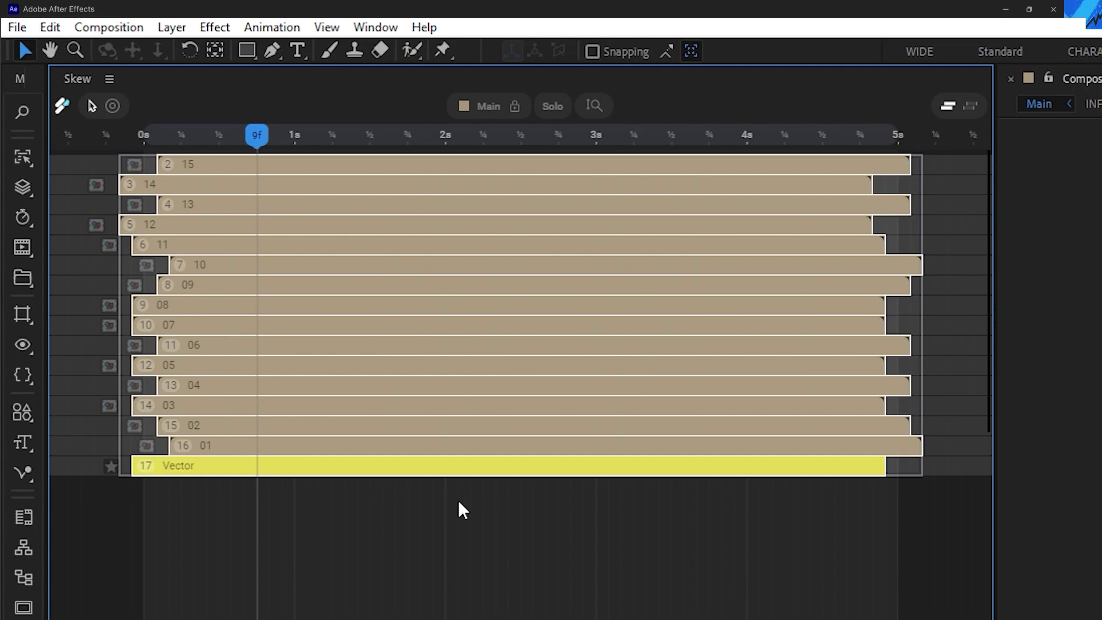
drag(458, 508, 460, 501)
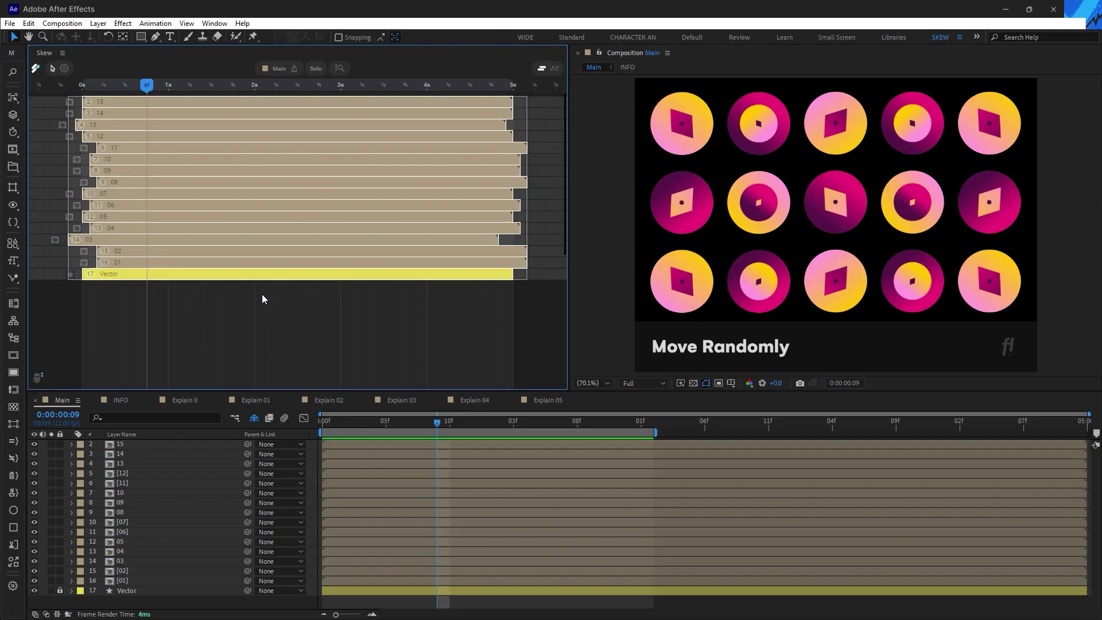
drag(262, 298, 141, 124)
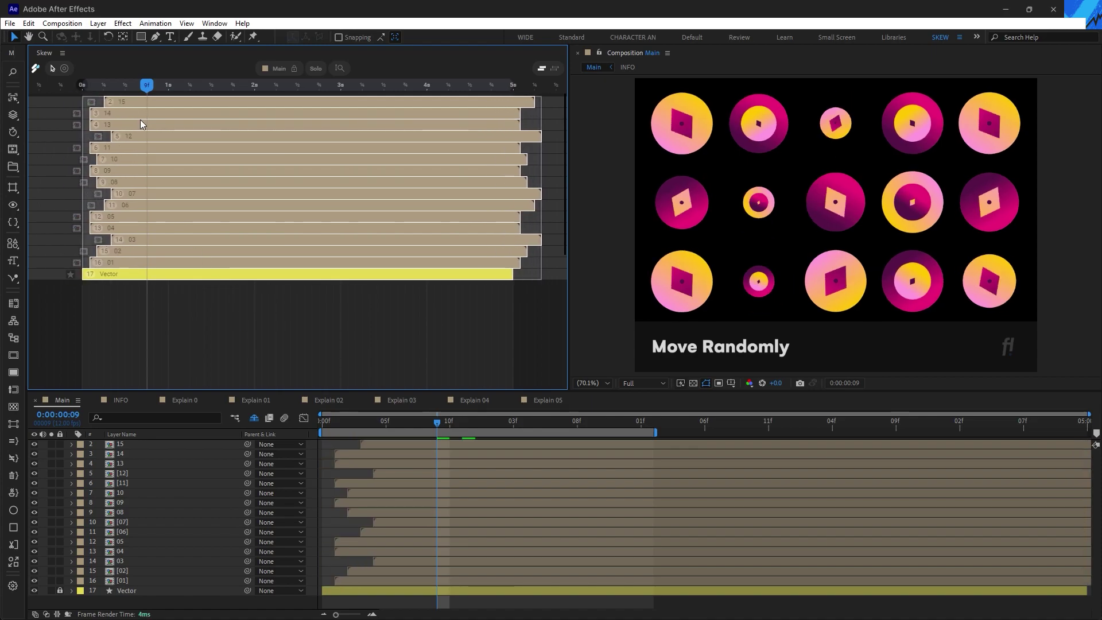
key(space)
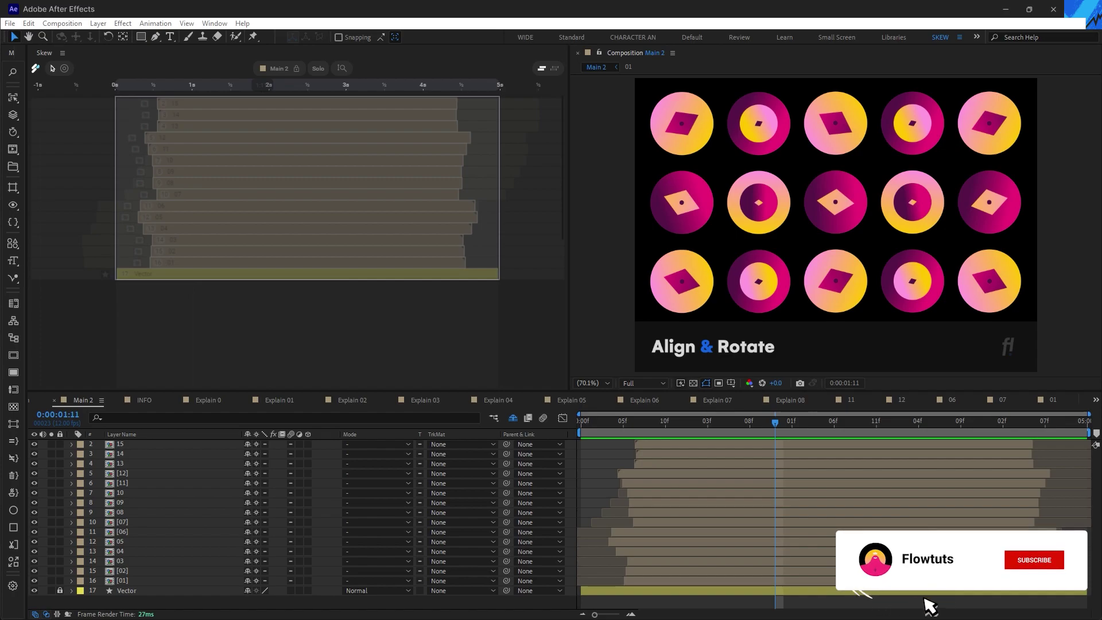
Select all layers, try aligning starts and ends, then center them in the duration.
drag(472, 332, 252, 107)
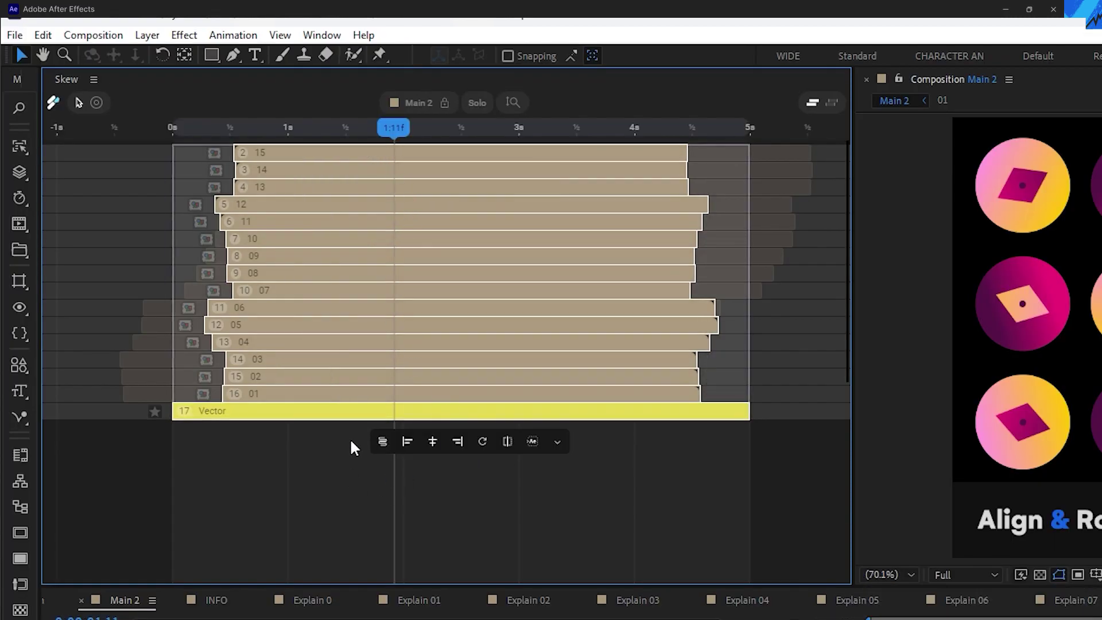
click(409, 452)
click(456, 454)
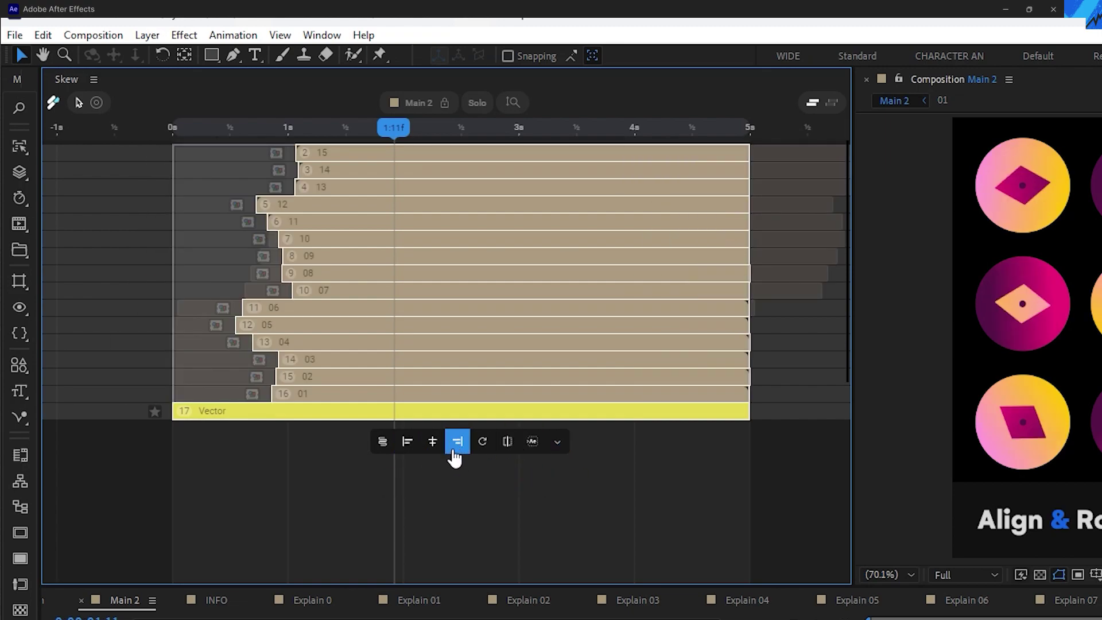
click(433, 448)
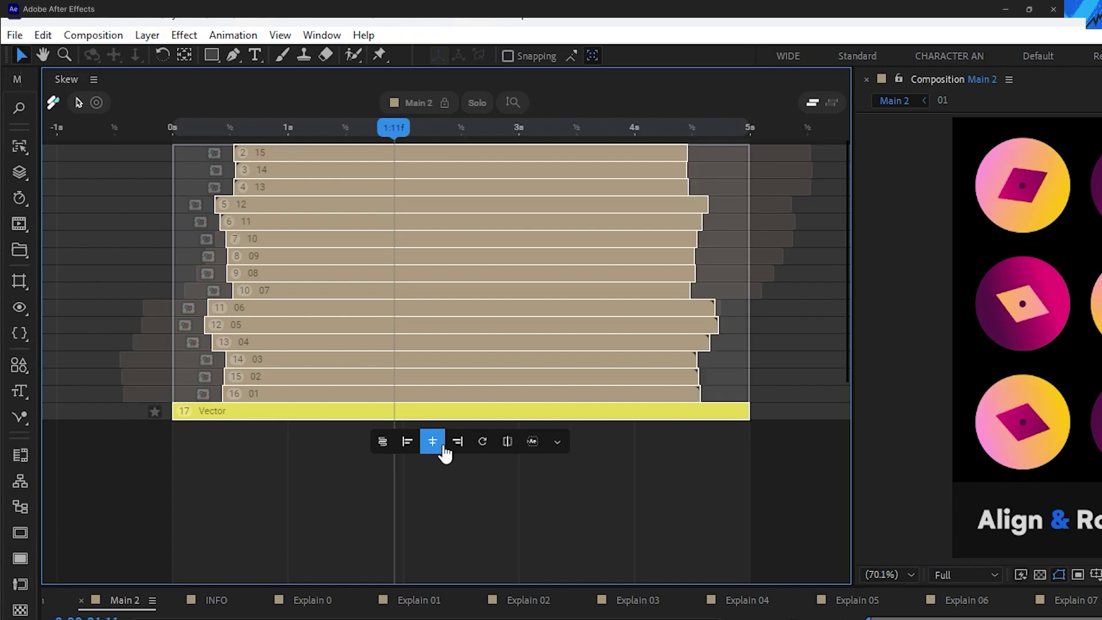
Align every layer's start to the current time 2:9f, then reselect all circle layer bars.
drag(432, 457, 452, 332)
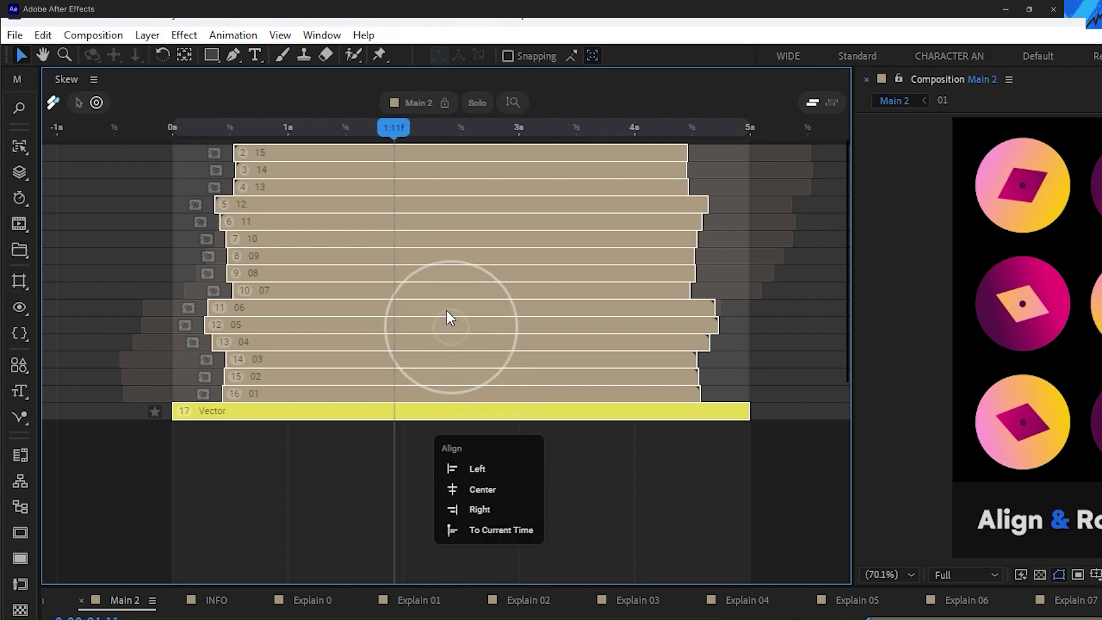
click(451, 130)
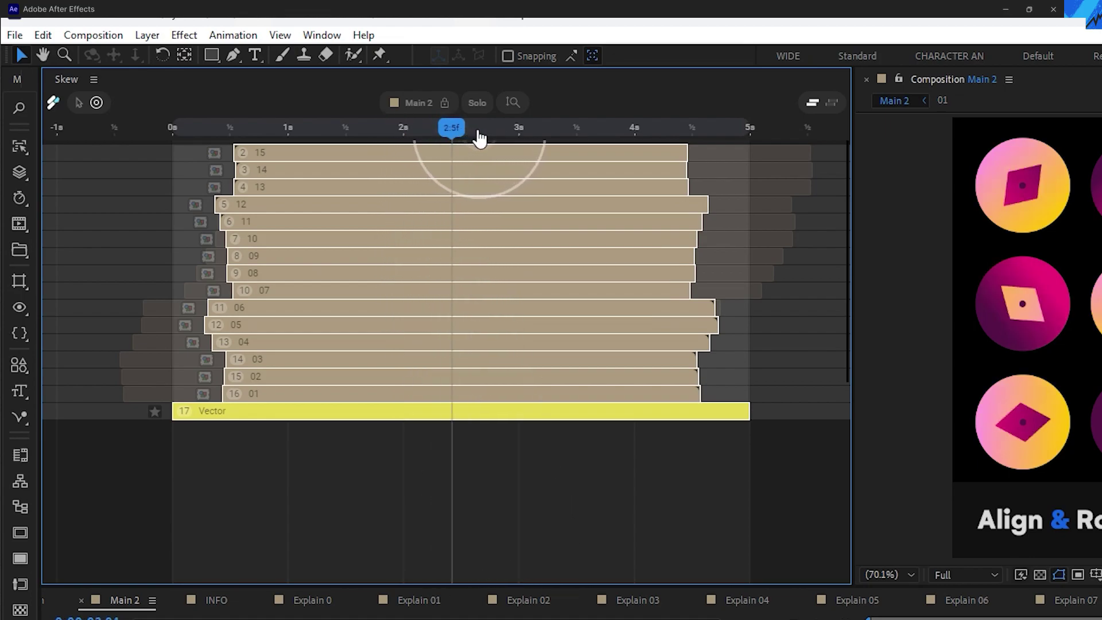
drag(480, 135, 490, 131)
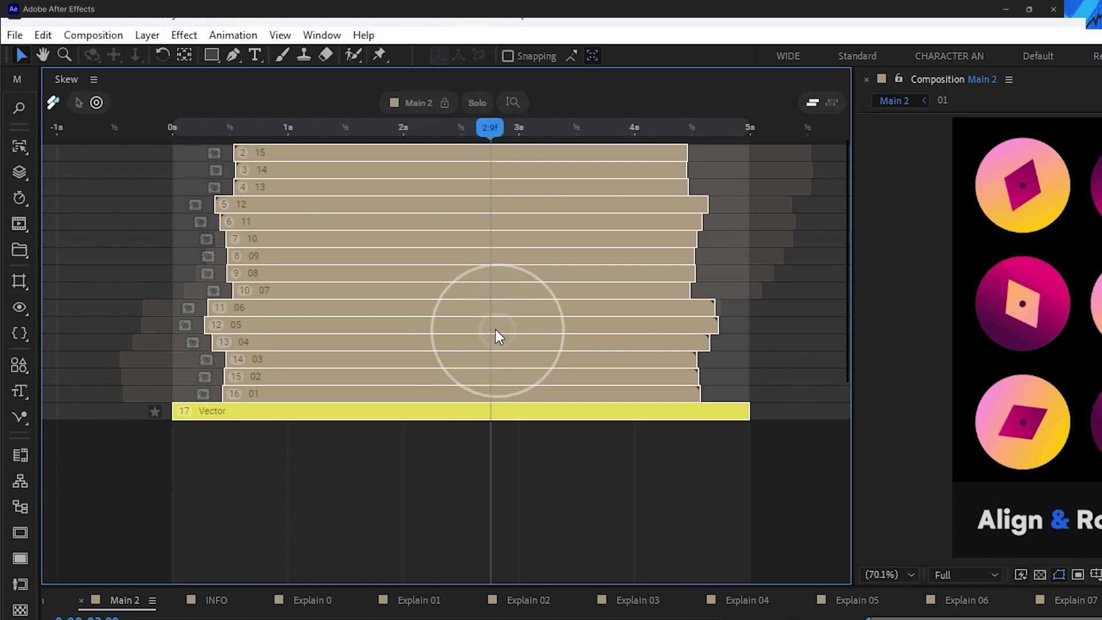
right_click(536, 394)
click(544, 362)
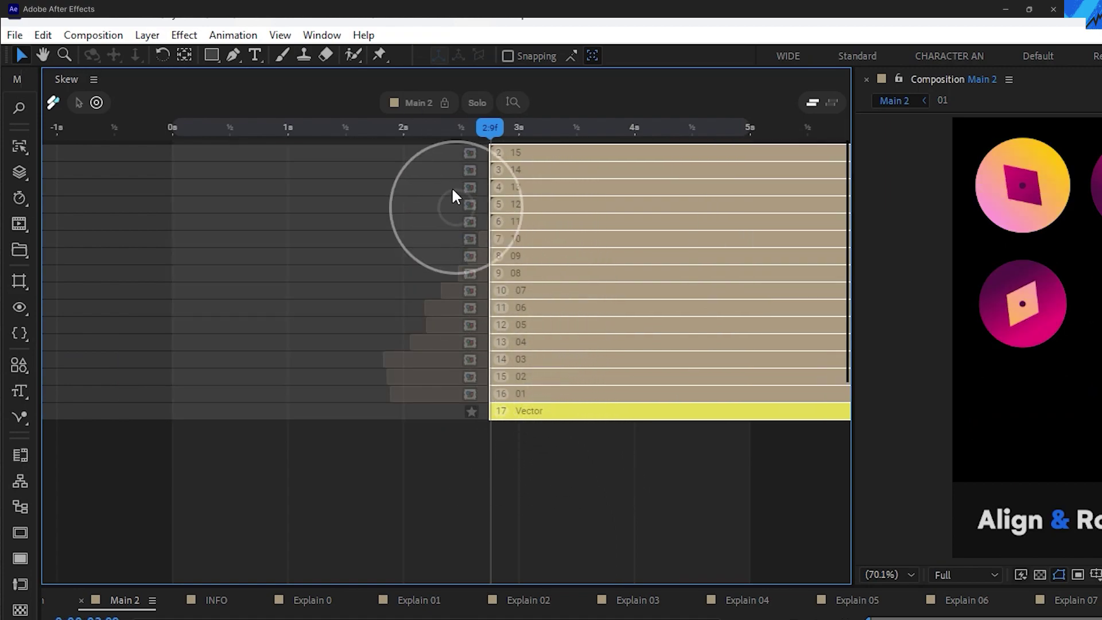
drag(505, 146, 789, 298)
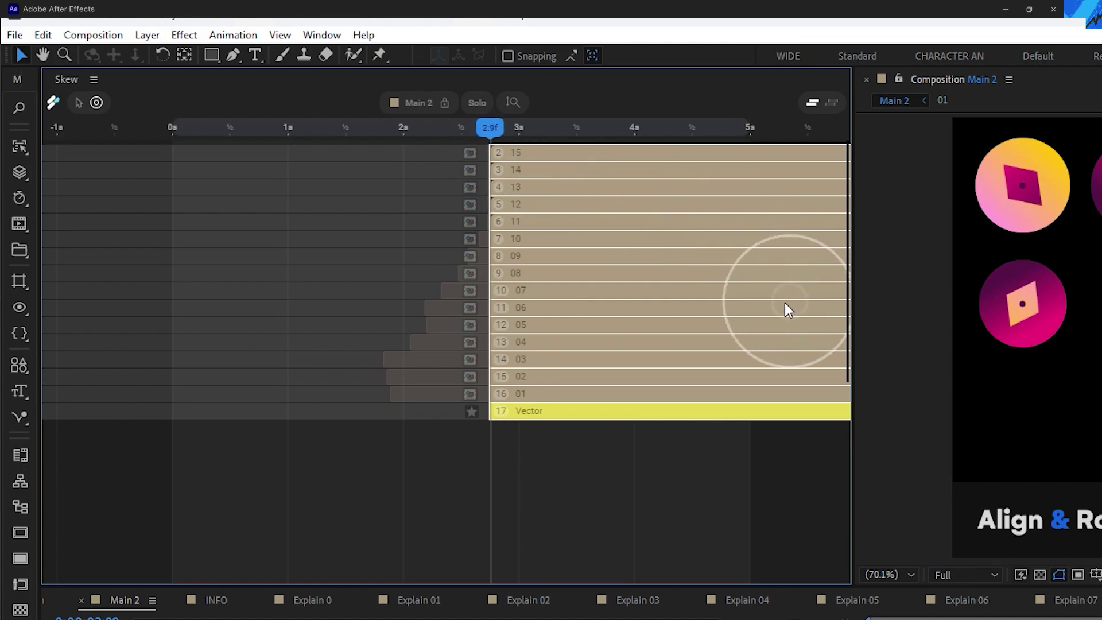
drag(683, 487, 424, 187)
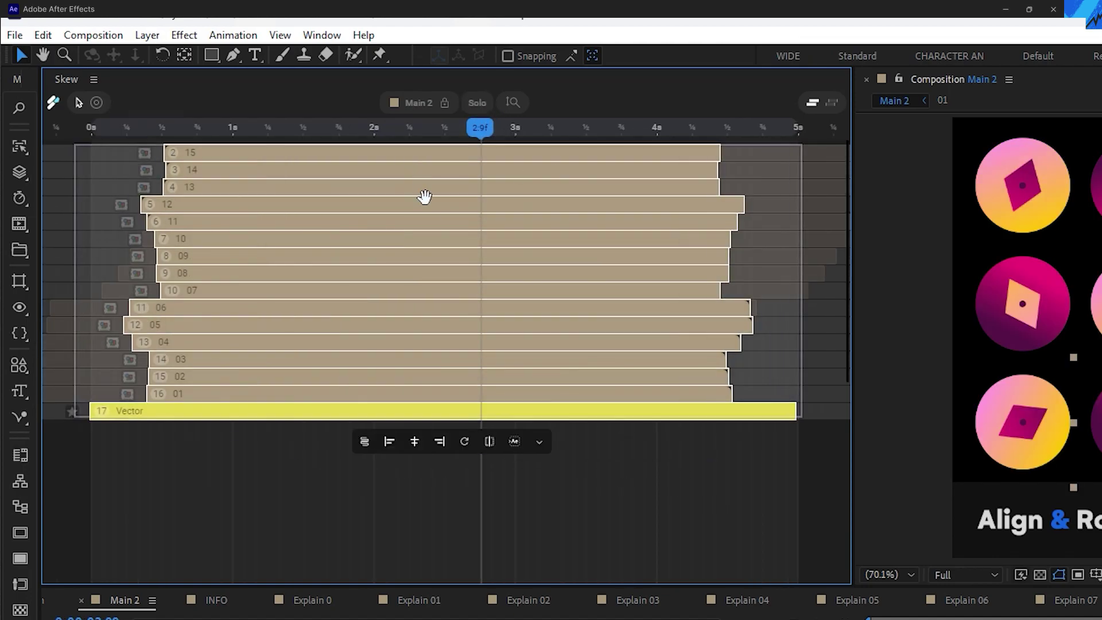
Drag the Skew Rotate guide to re-angle the layer stagger so the lower layers start first.
click(464, 445)
drag(462, 448, 423, 406)
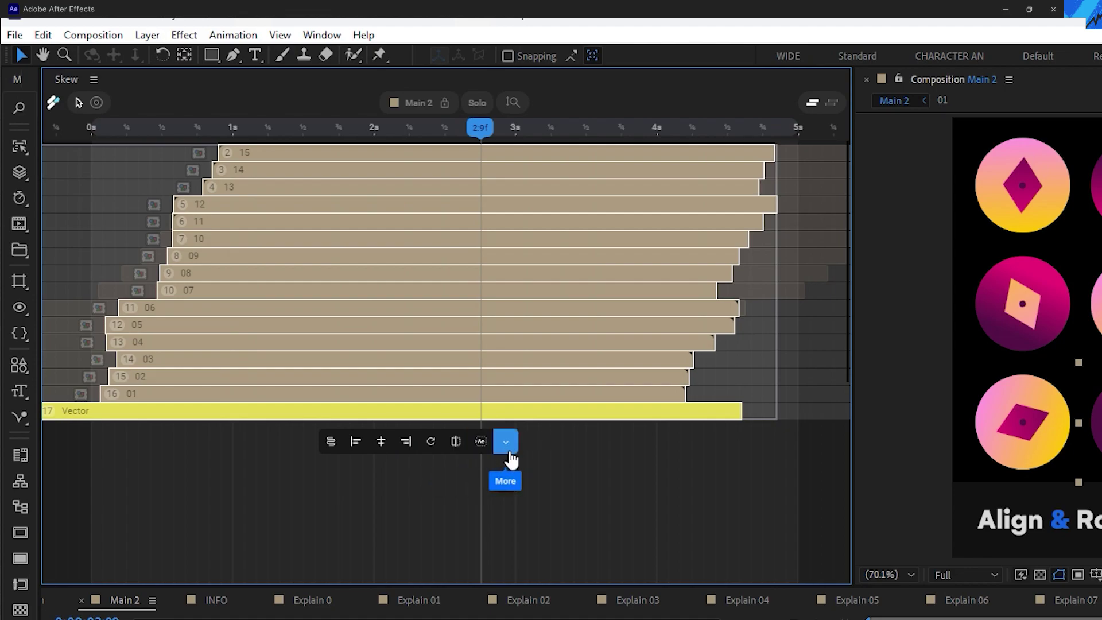
drag(505, 468, 603, 445)
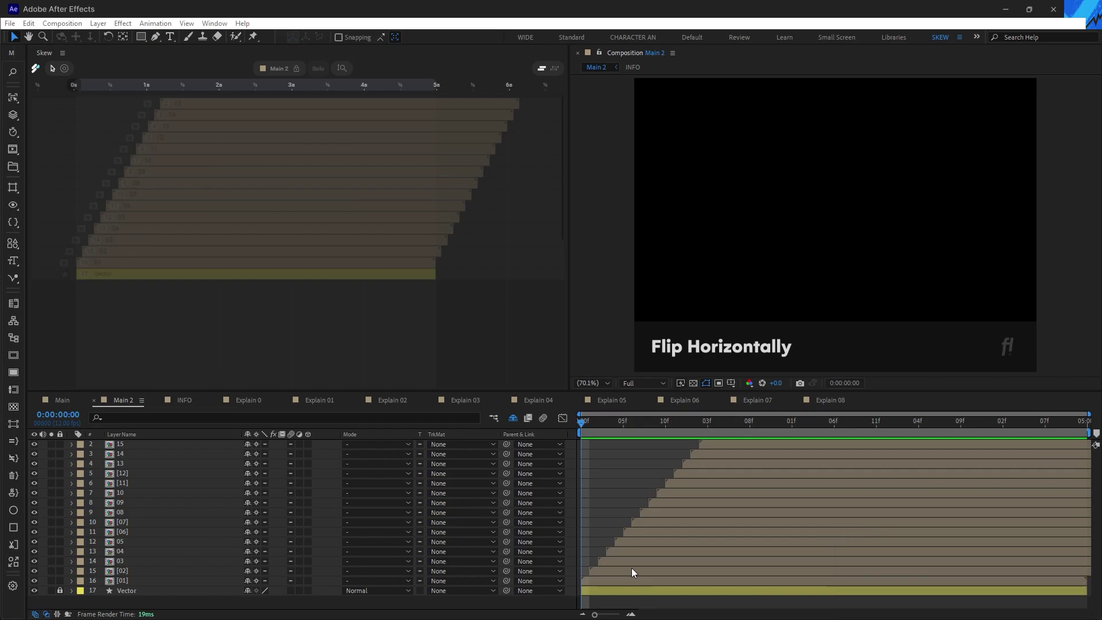
Deselect all layers and play back the animation preview.
click(619, 580)
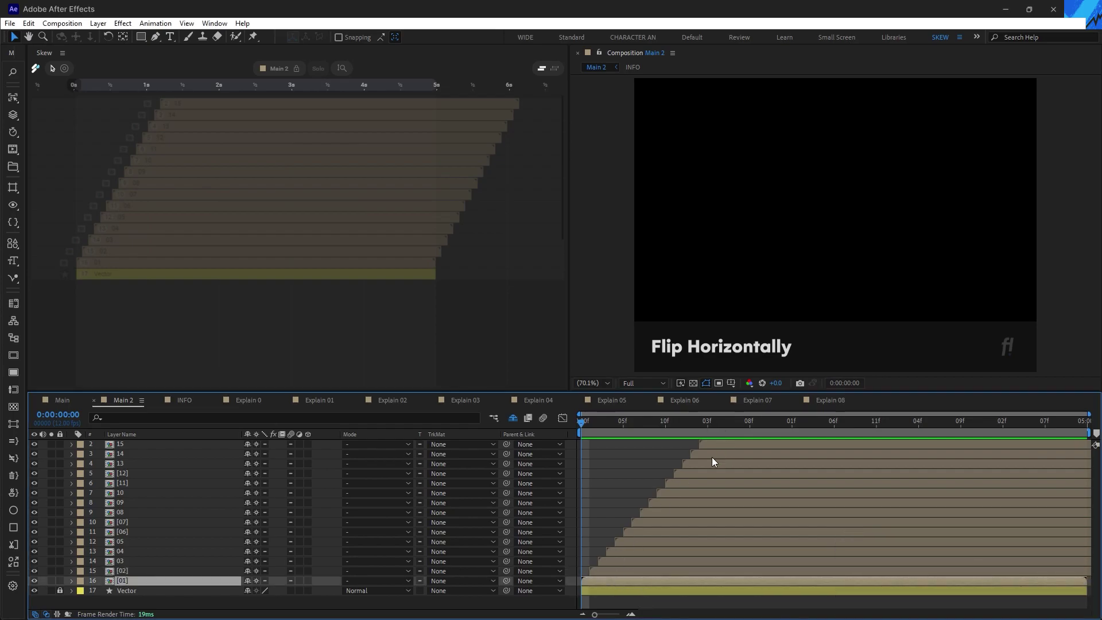
key(ctrl+shift+a)
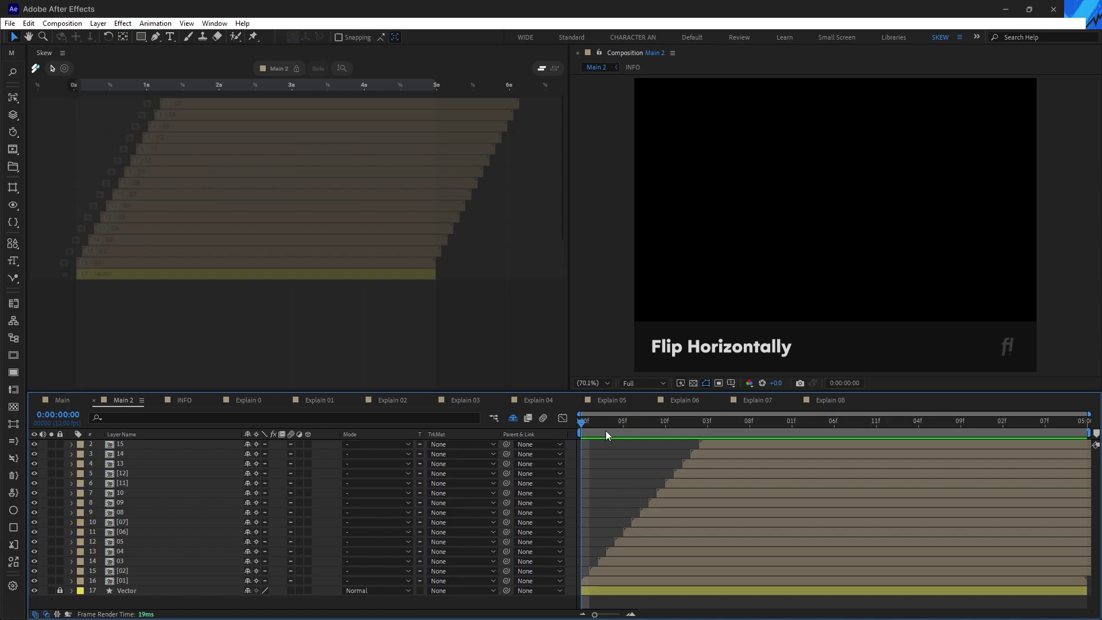
key(space)
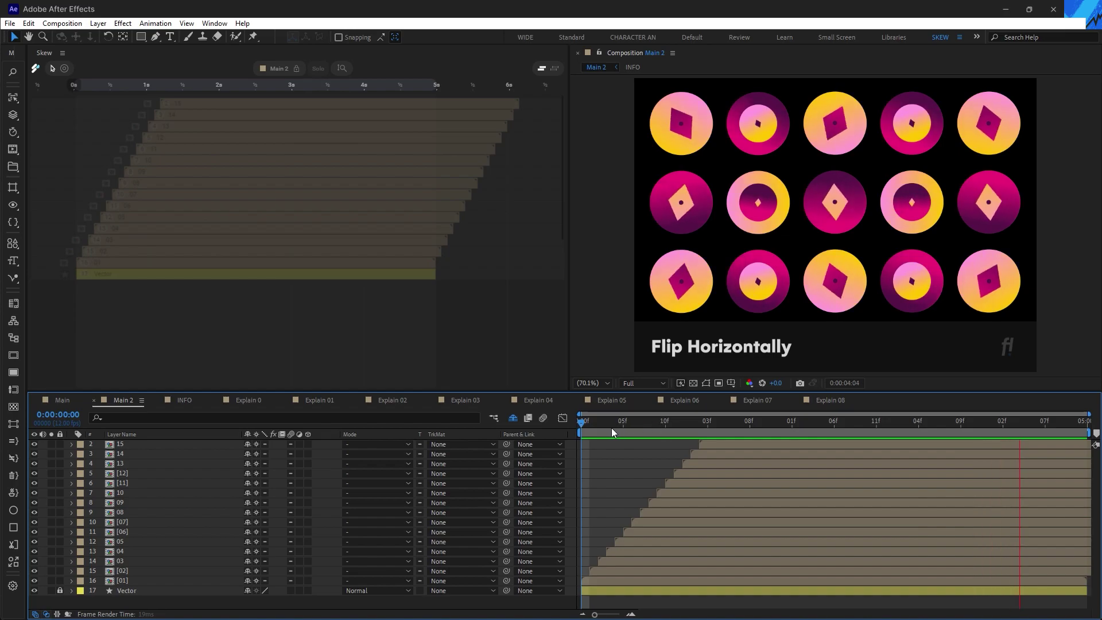
key(space)
Select all layer bars, flip the stagger horizontally in Skew, and preview it.
click(403, 320)
drag(444, 306, 226, 94)
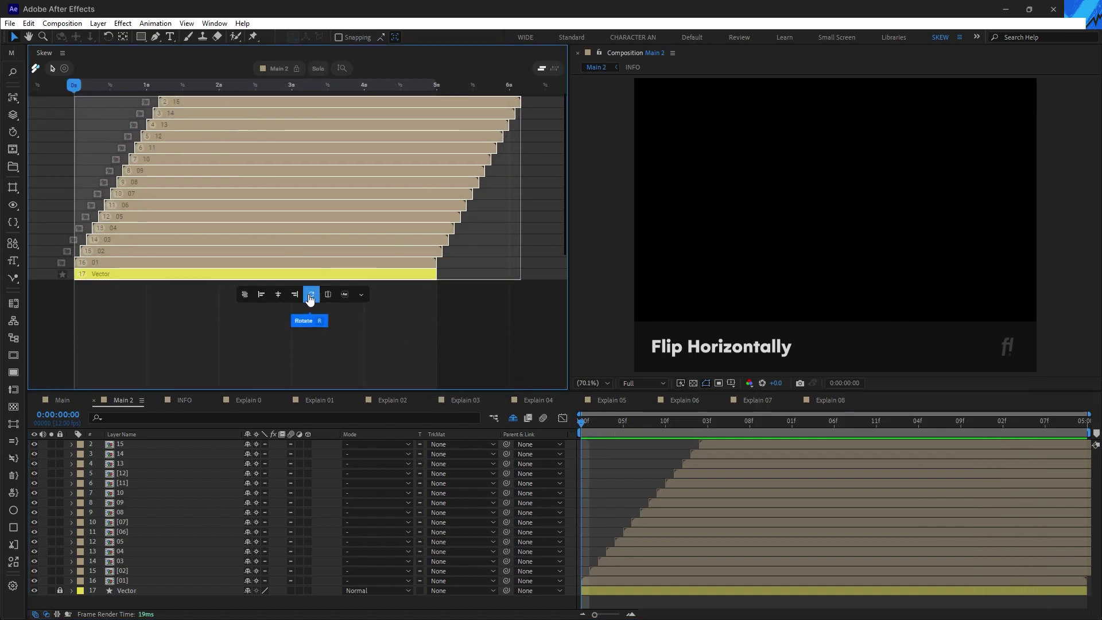
click(327, 296)
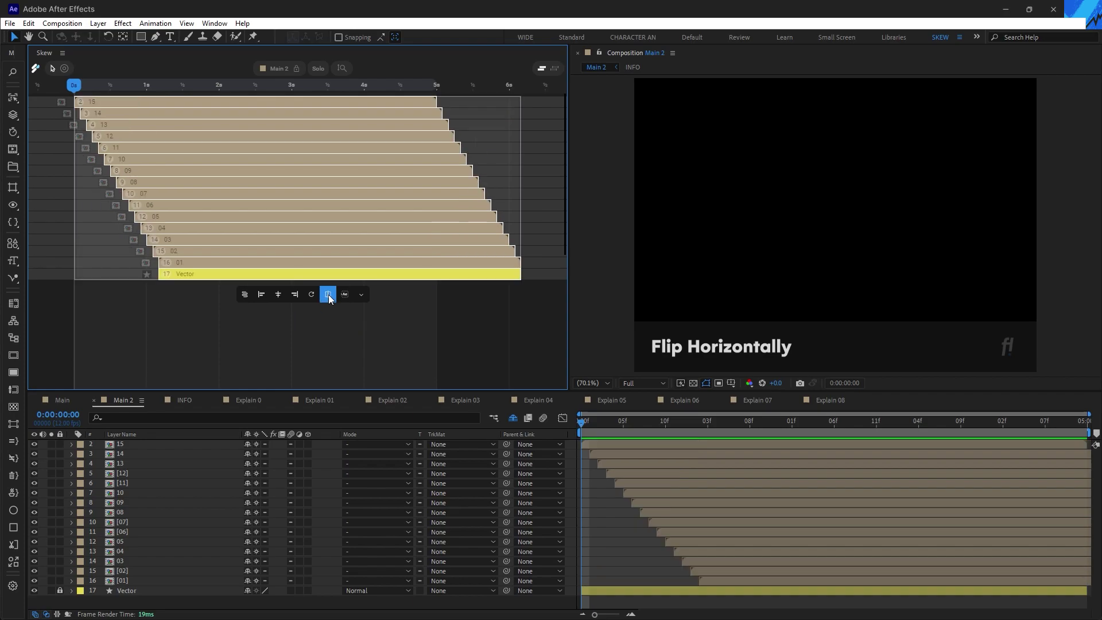
click(581, 426)
key(space)
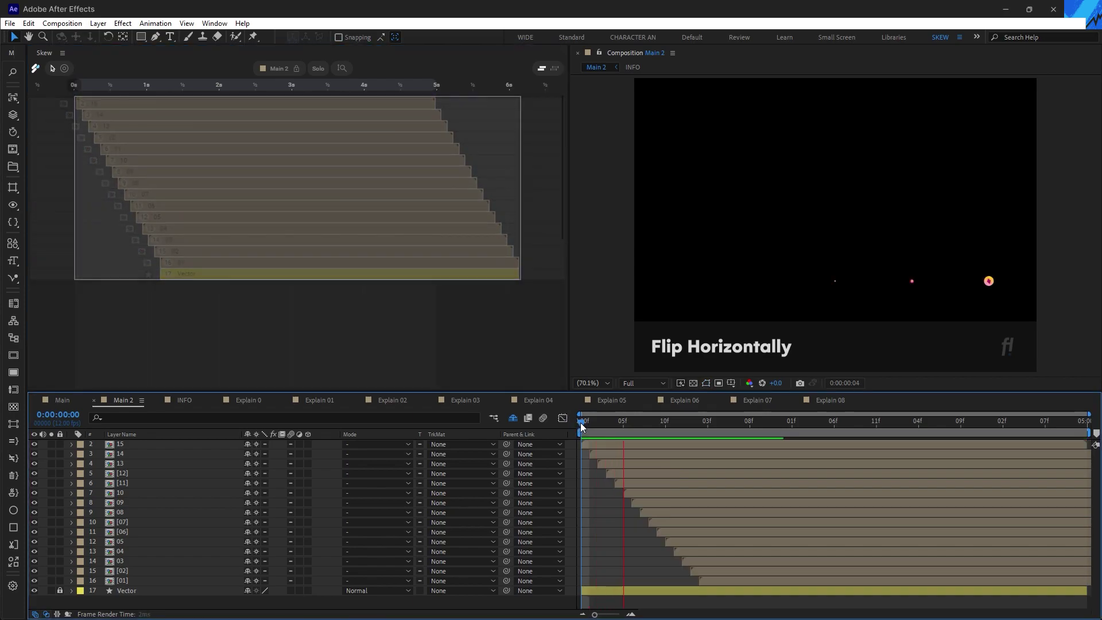
Reselect all layer bars, flip the stagger again with H, and replay the preview.
click(513, 343)
key(ctrl+z)
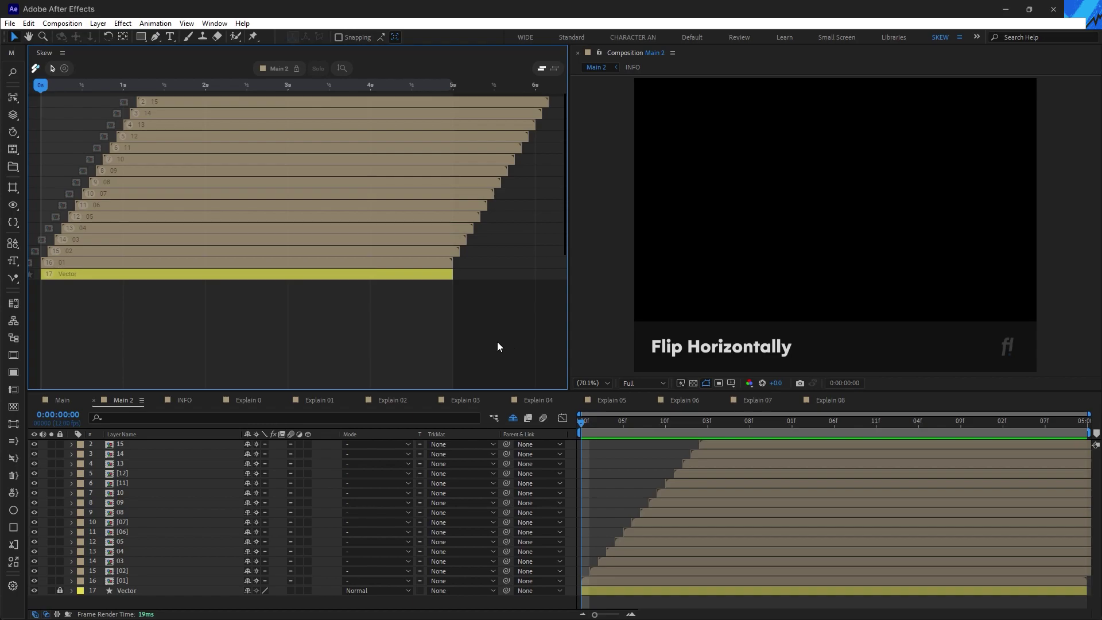
drag(499, 347, 226, 103)
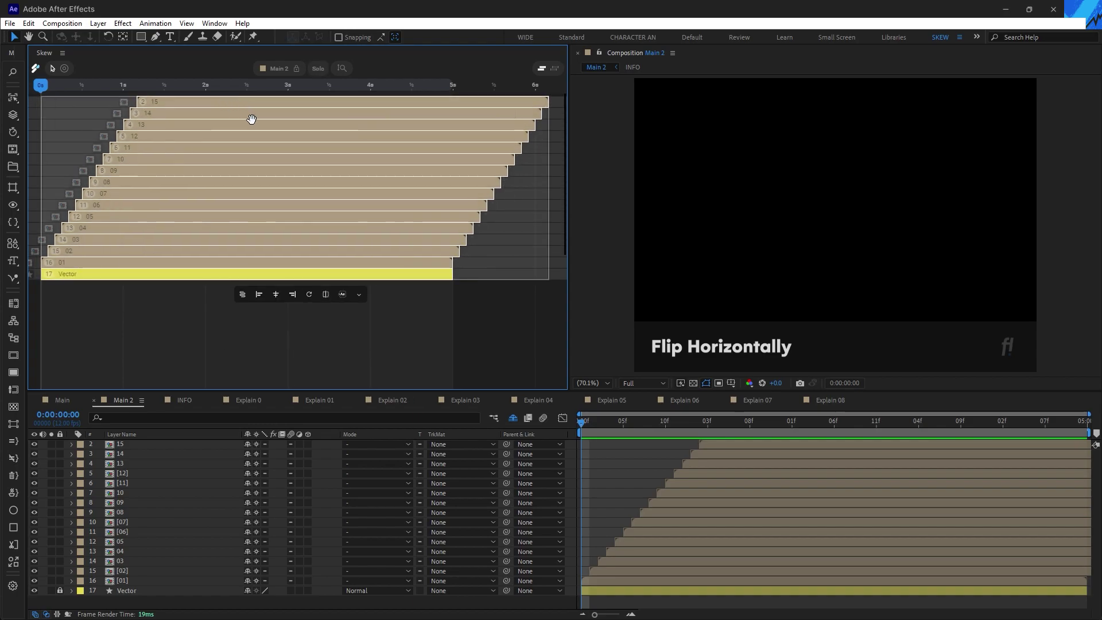
key(h)
click(572, 426)
key(space)
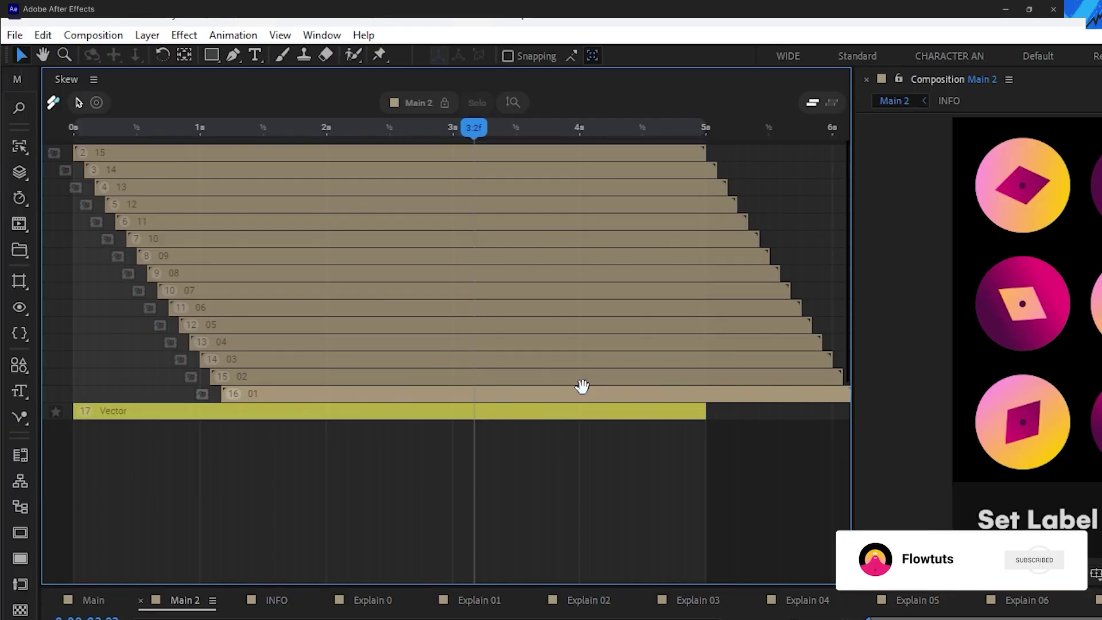
Try yellow, pink and peach labels on layers 5 through 15, then deselect.
click(386, 251)
drag(536, 311, 465, 197)
right_click(485, 211)
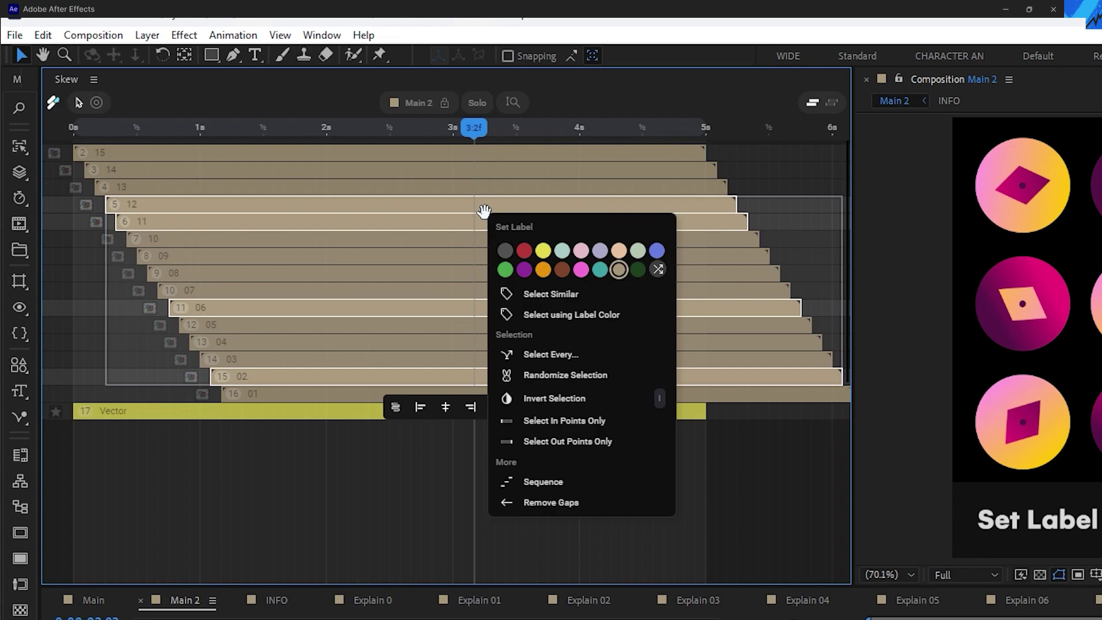
click(544, 251)
click(581, 250)
click(619, 251)
click(740, 471)
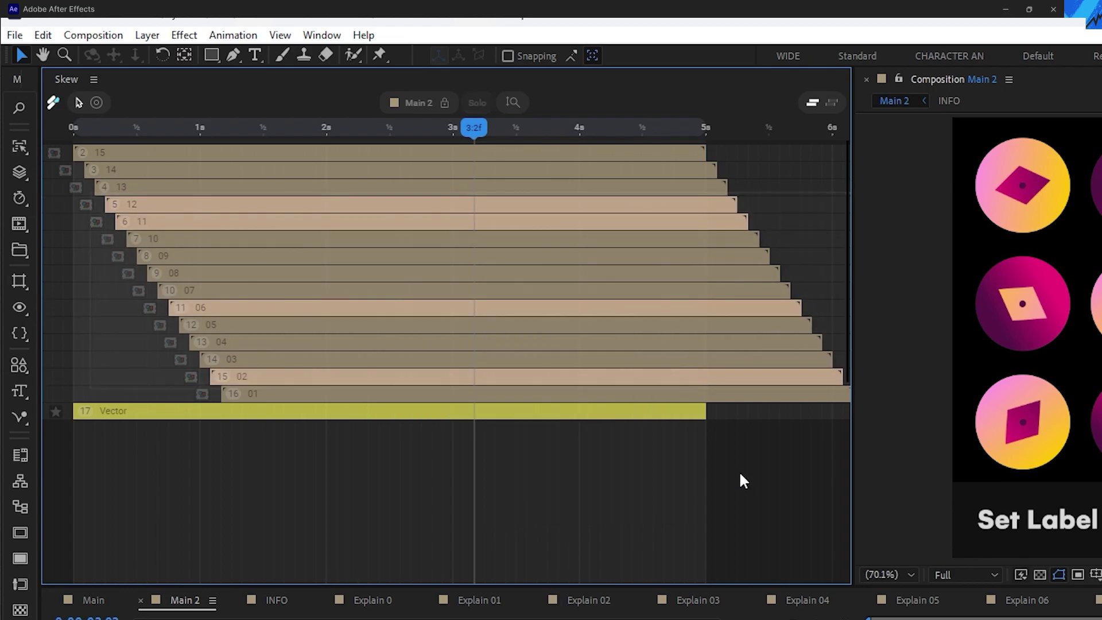
Set the label colour of all circle layers to pink.
drag(738, 478, 351, 143)
right_click(402, 161)
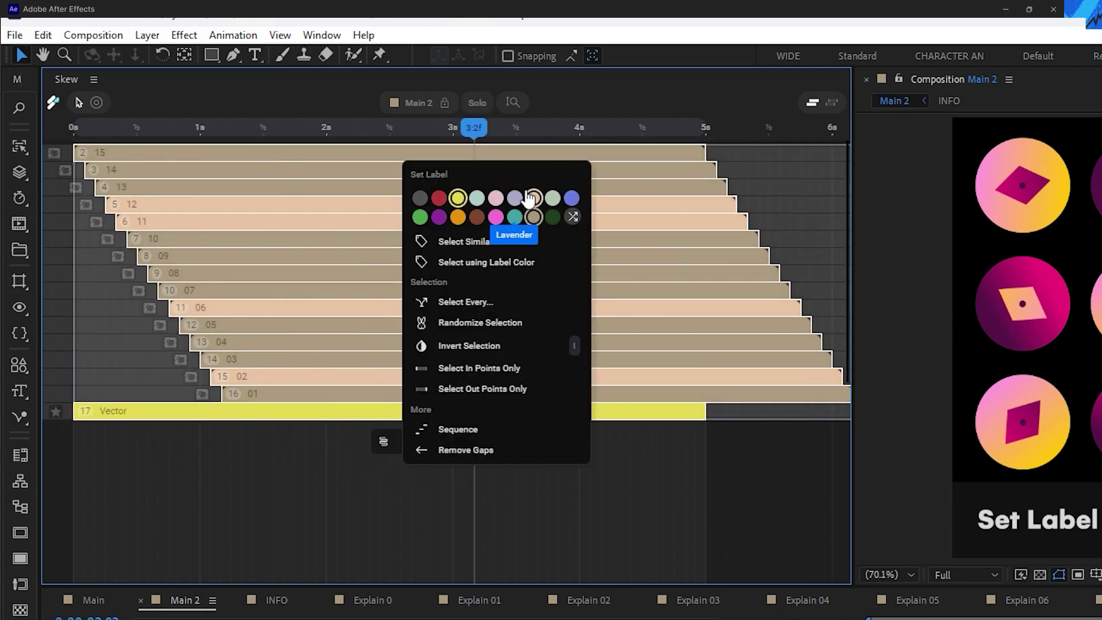
click(497, 199)
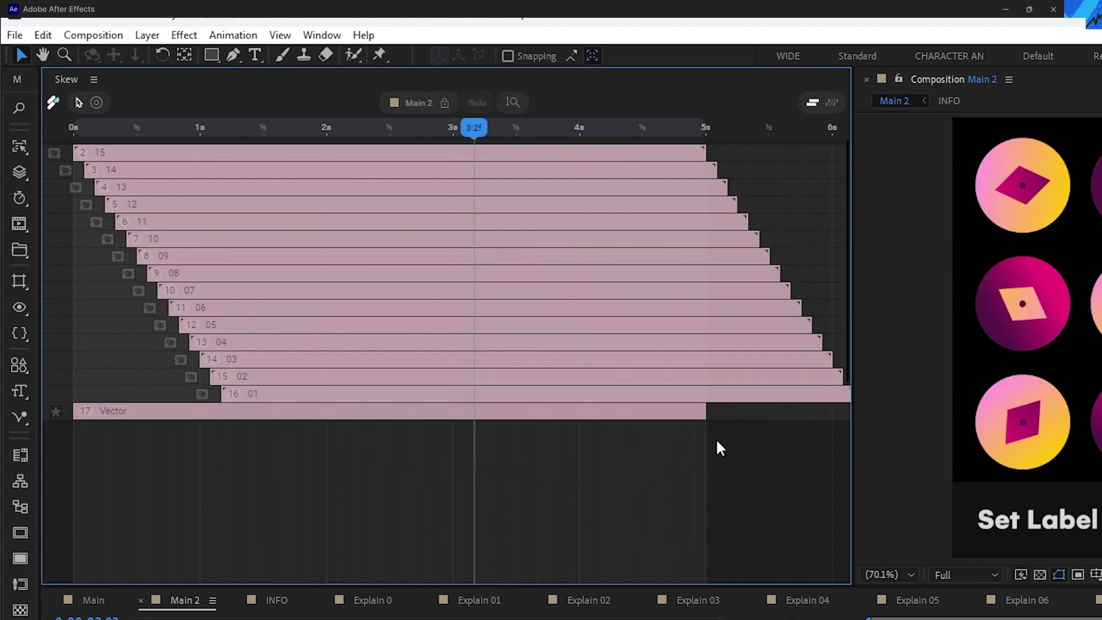
Give all layers random label colours, reshuffling the randomization several times.
drag(717, 445, 433, 162)
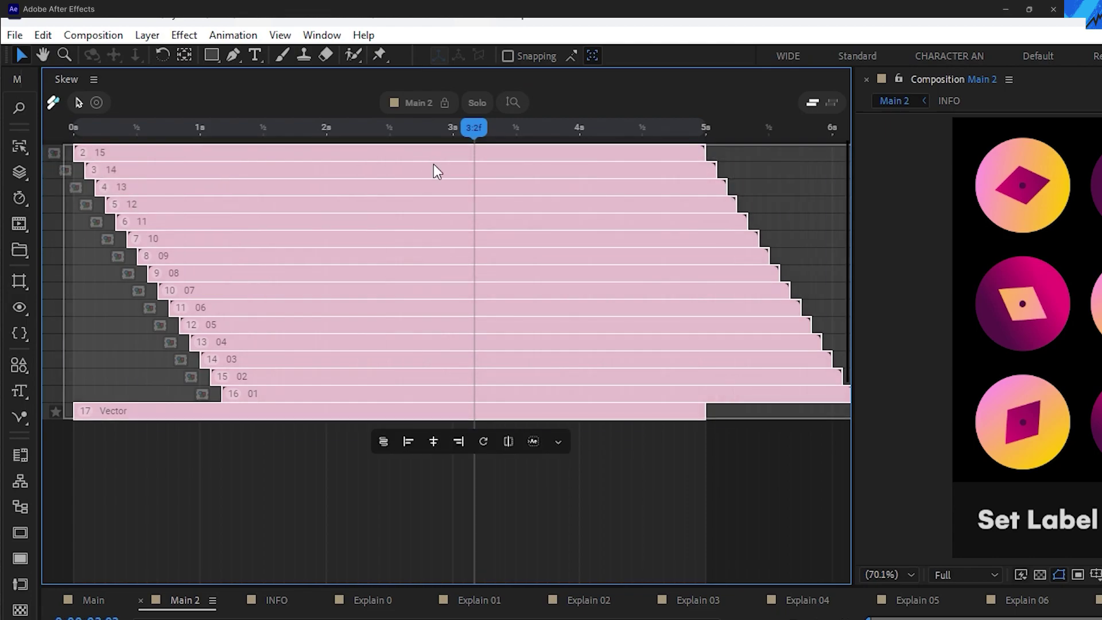
right_click(414, 170)
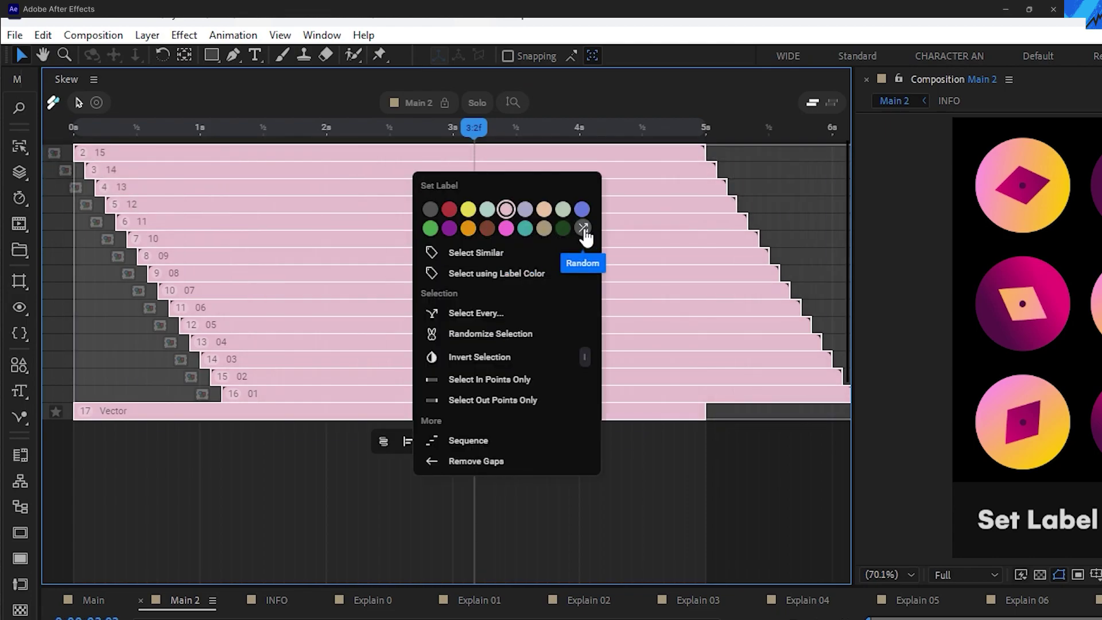
click(583, 229)
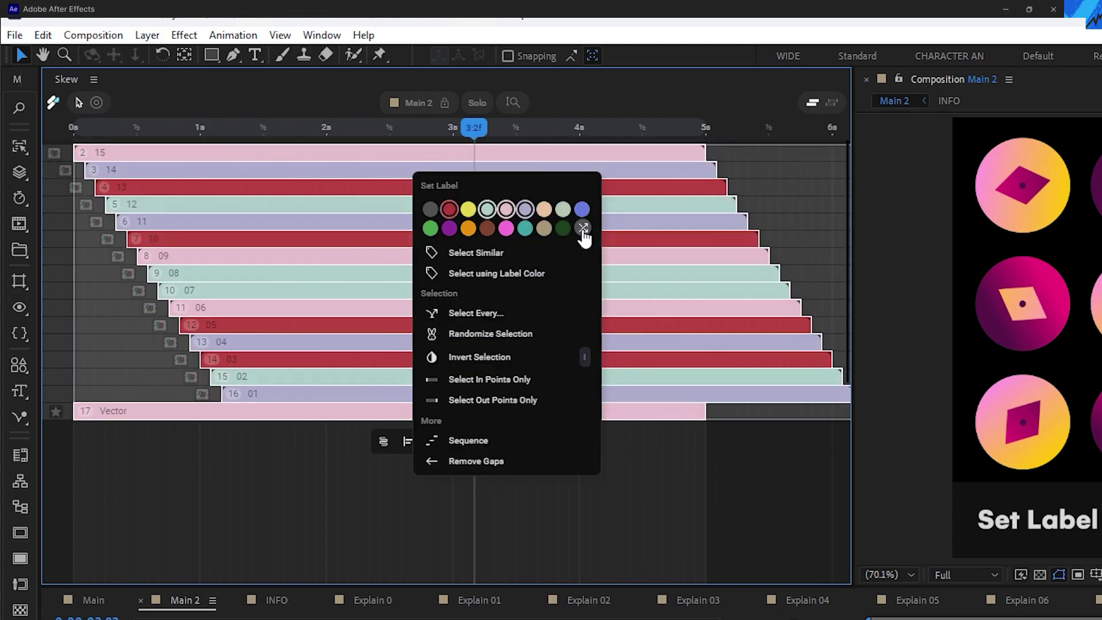
click(583, 230)
click(583, 229)
click(584, 229)
click(584, 228)
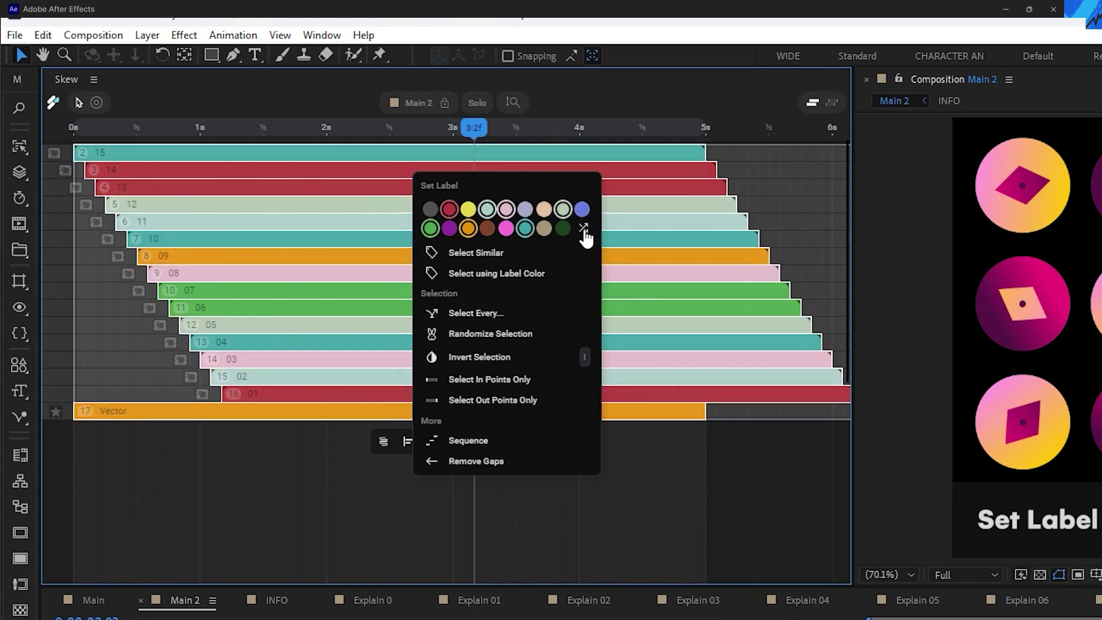